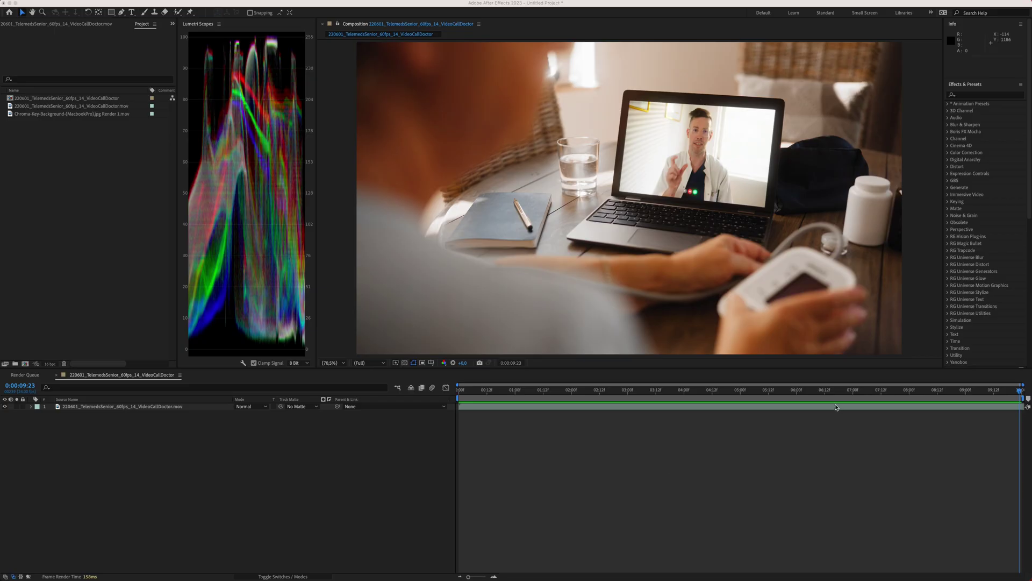
Add Chroma-Key-Background-(MacbookPro).jpg above the doctor clip and fit it to the comp.
drag(534, 396, 970, 401)
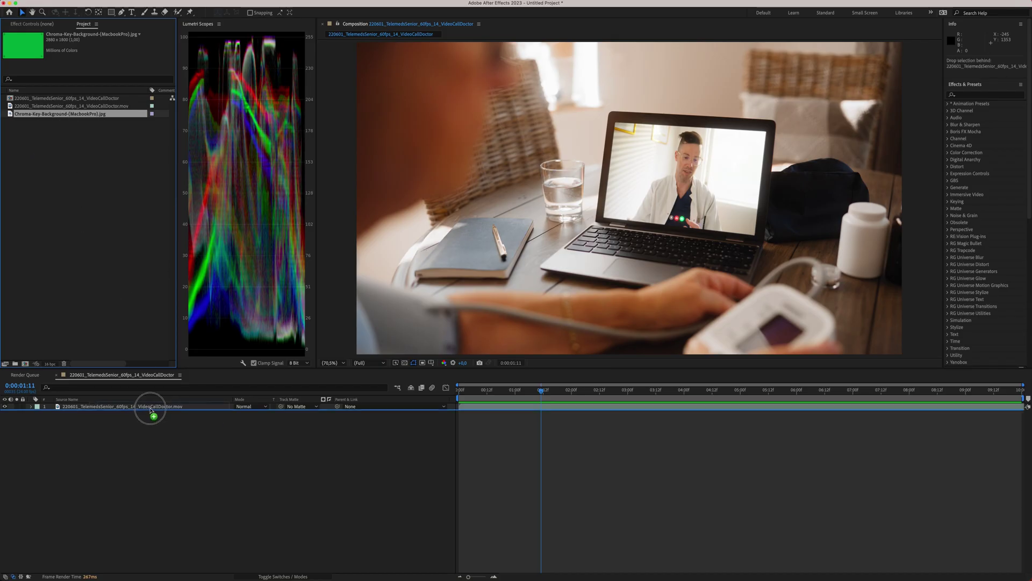
drag(151, 409, 152, 410)
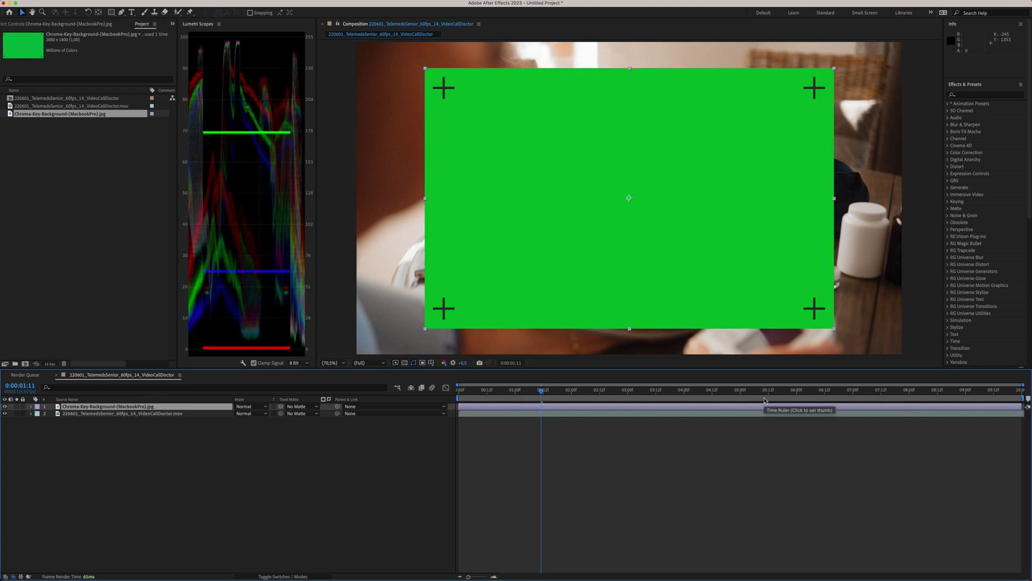
right_click(726, 408)
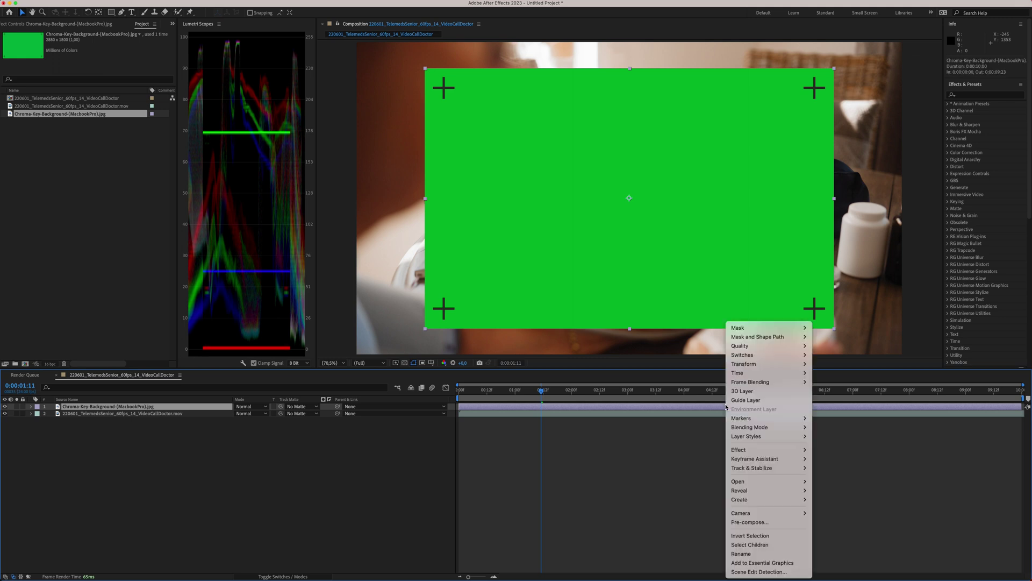
mouse_move(760, 367)
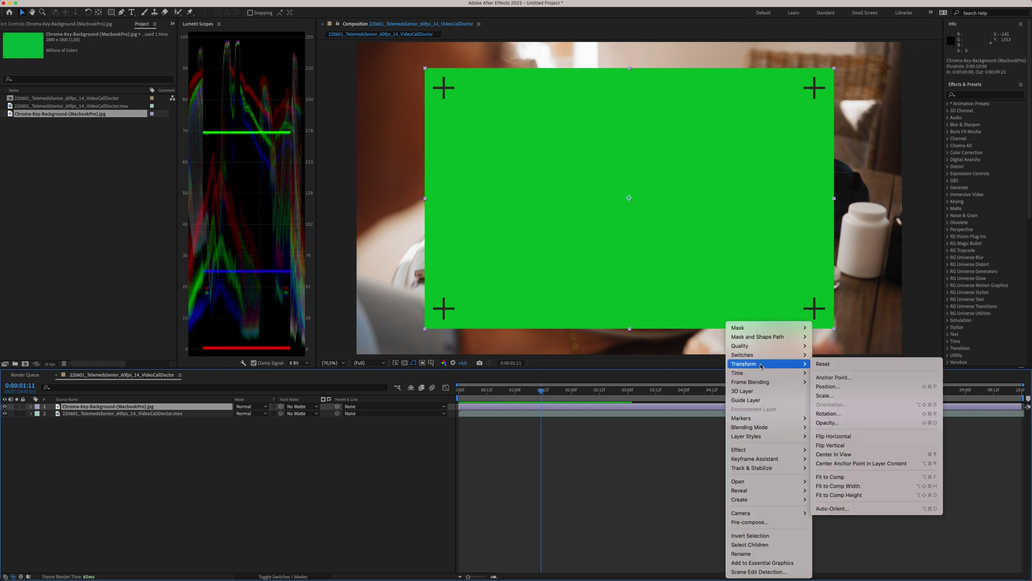
click(831, 477)
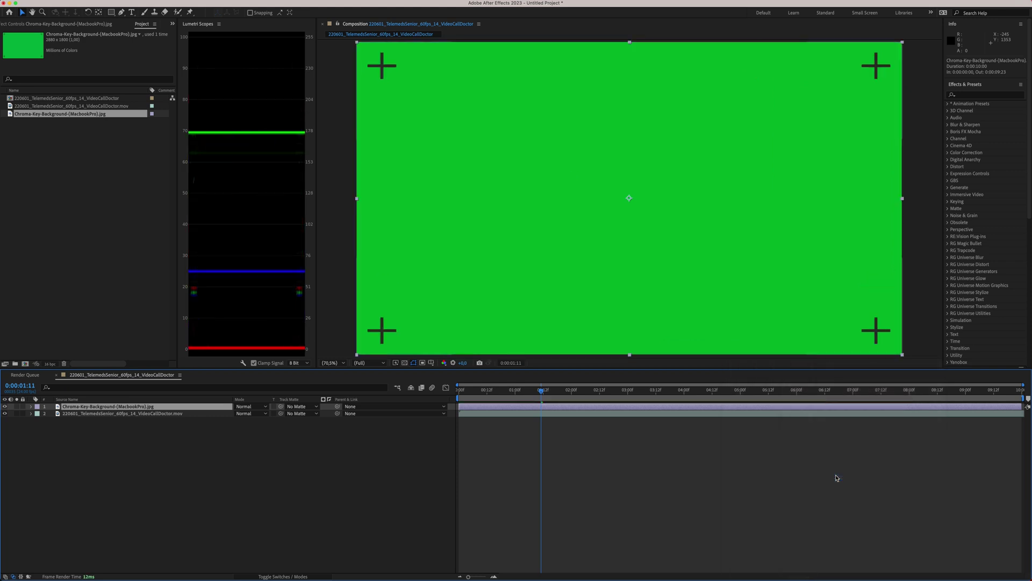
key(super+shift+c)
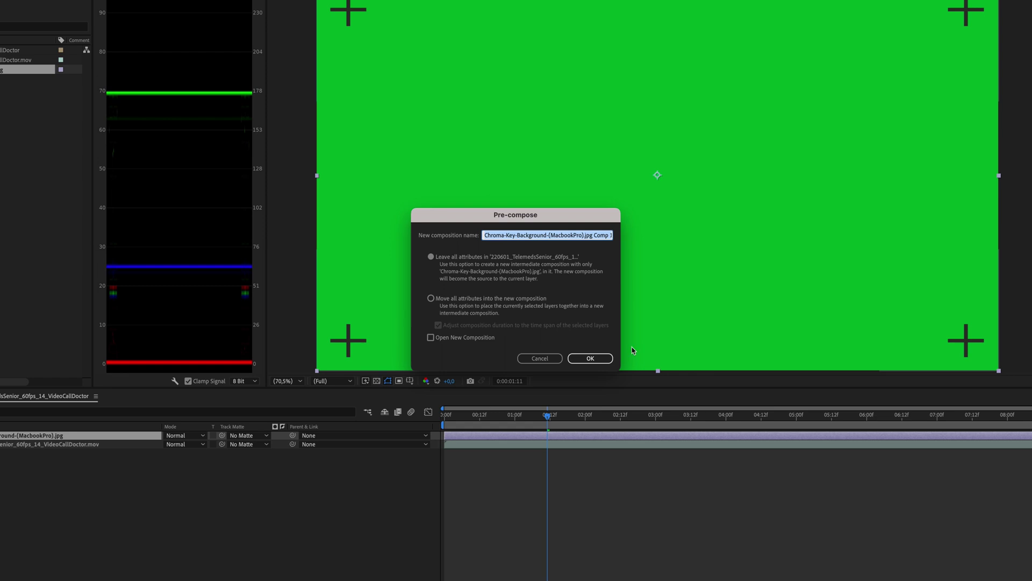
Pre-compose the green layer as ChromaKeyGreenScreen with all attributes moved, then hide it.
click(437, 297)
click(513, 235)
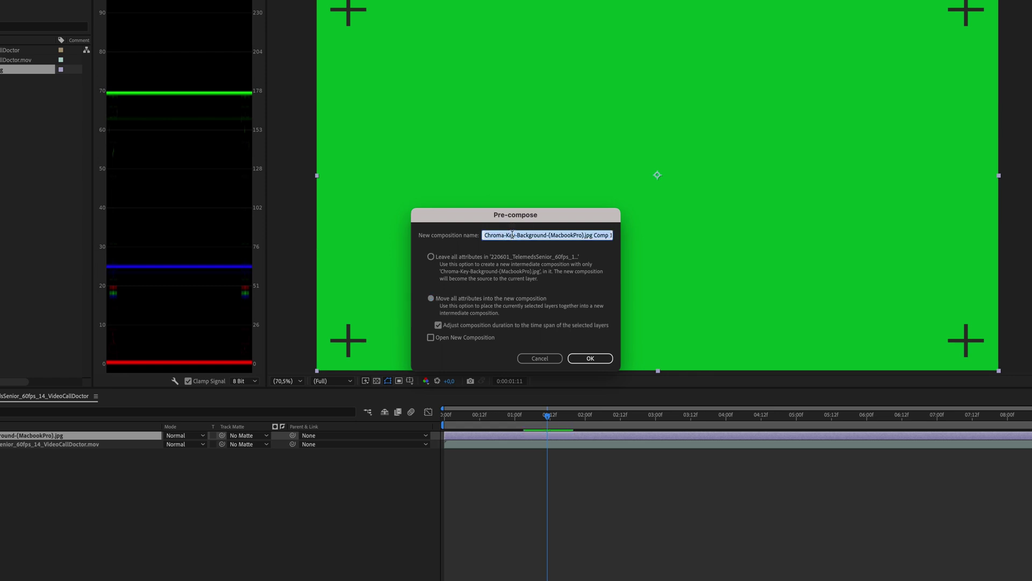
text(Chro)
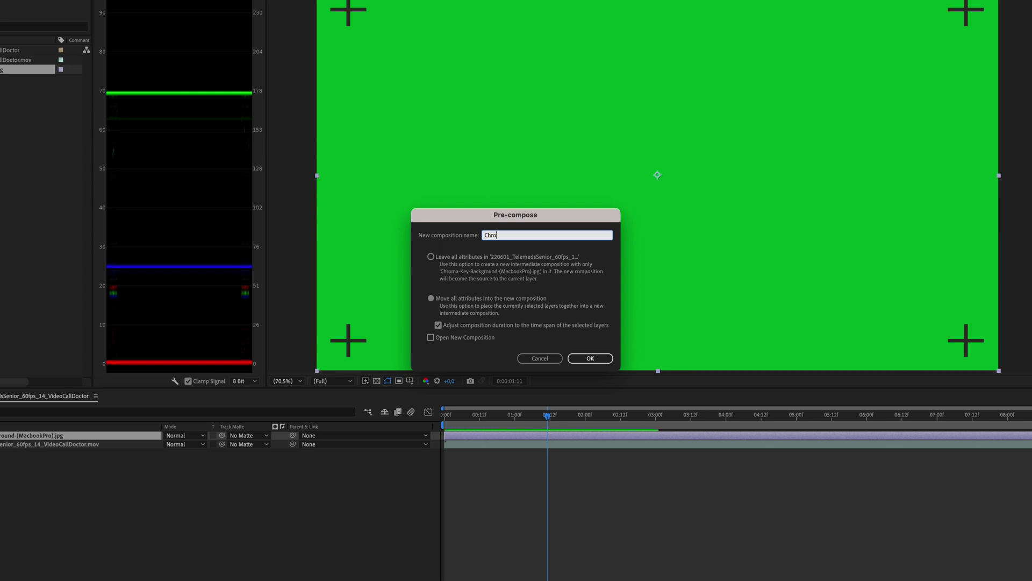
text(maKeyGree)
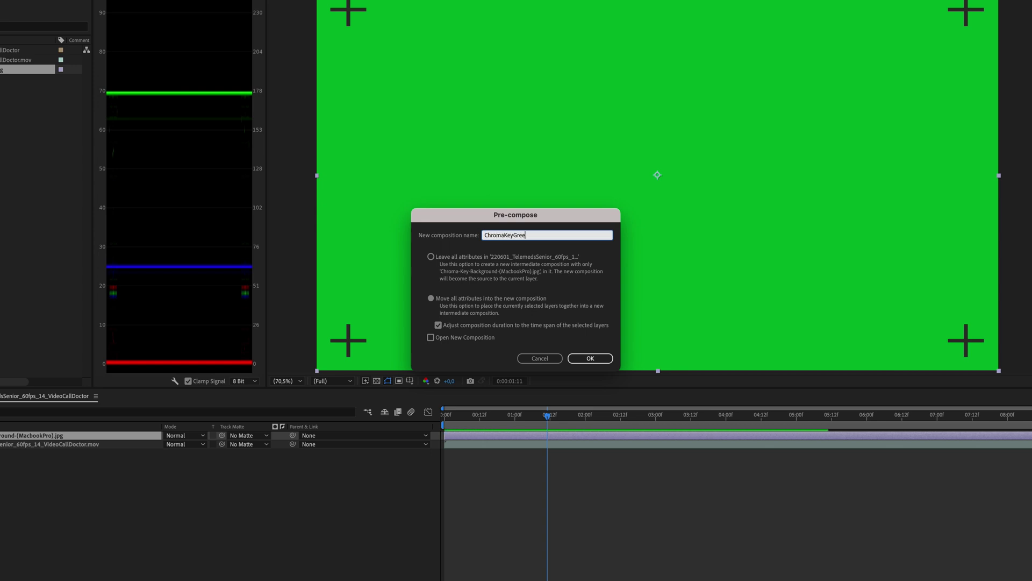
text(nScreen)
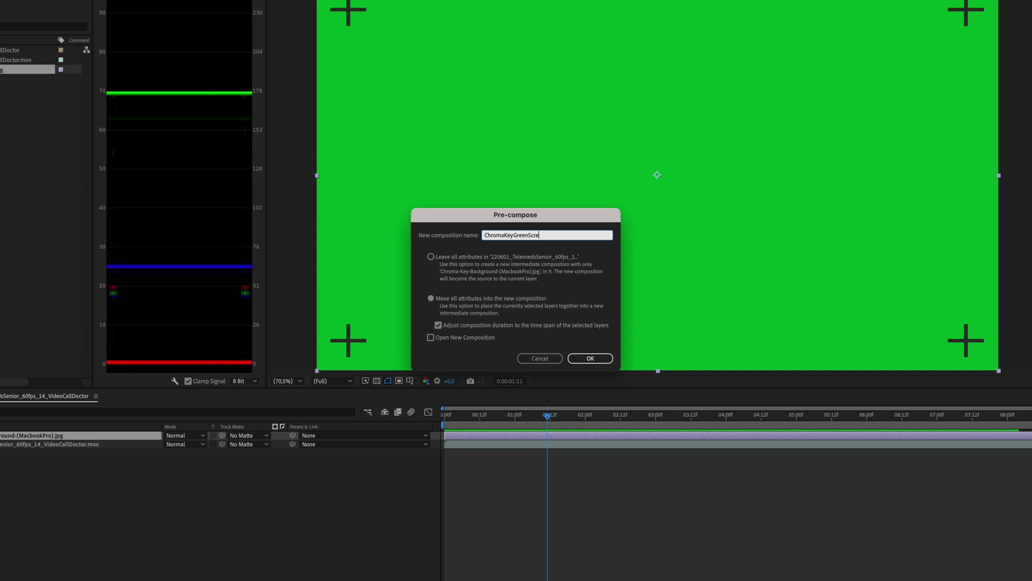
click(592, 357)
click(6, 406)
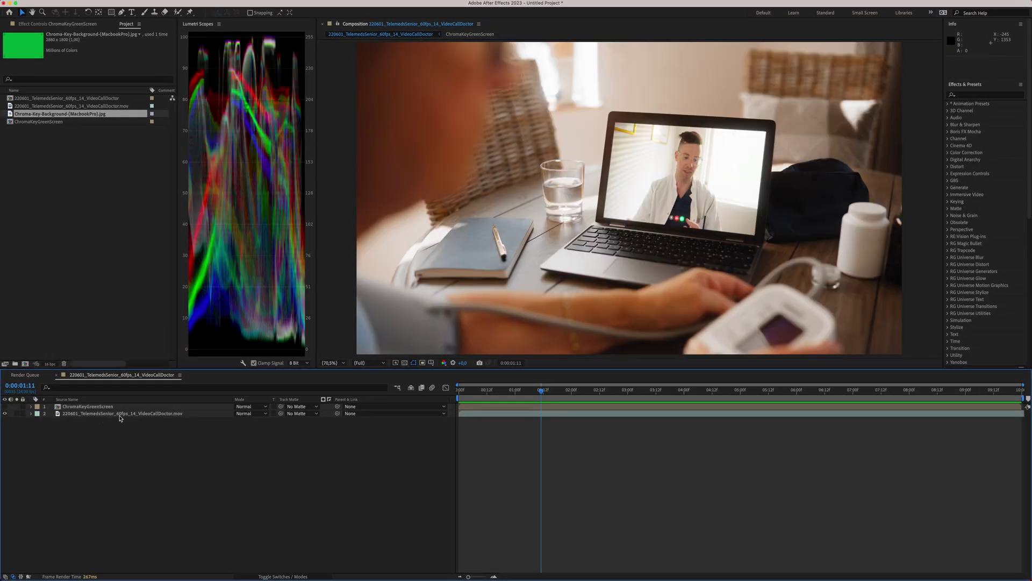
click(736, 414)
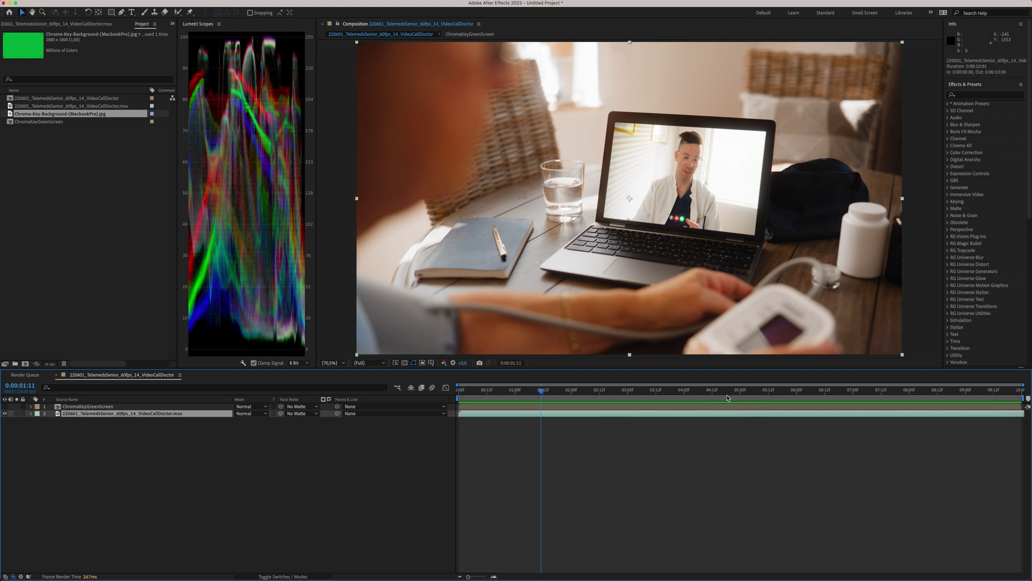
Apply Mocha AE to the doctor video layer, launch Mocha, and postpone registration.
key(space)
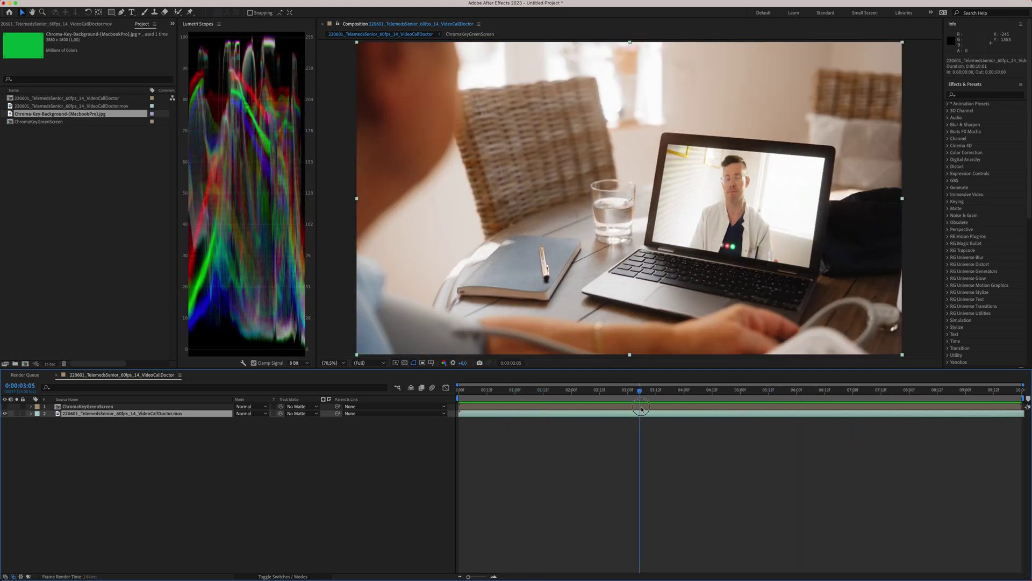
drag(642, 409, 717, 402)
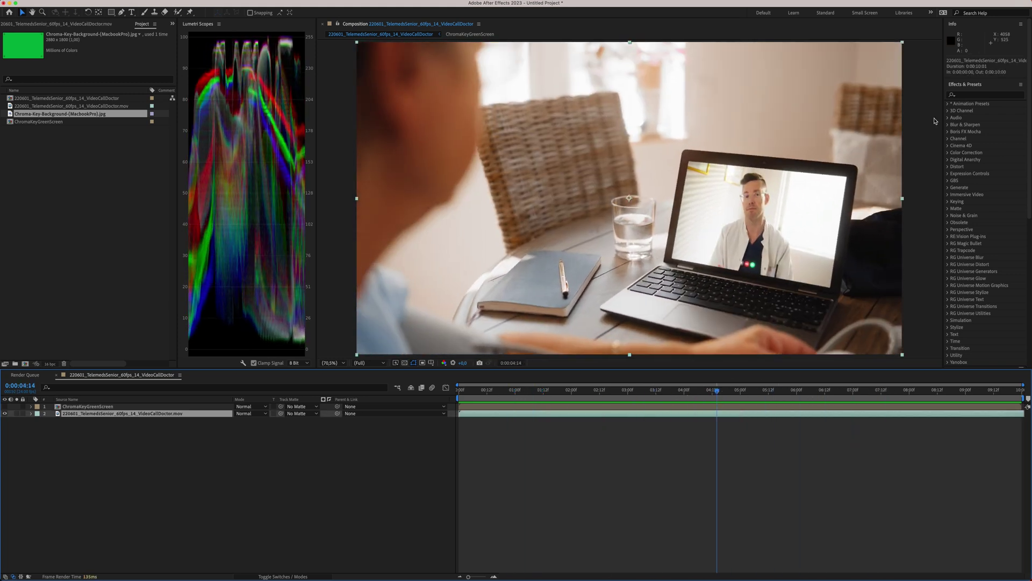
click(976, 95)
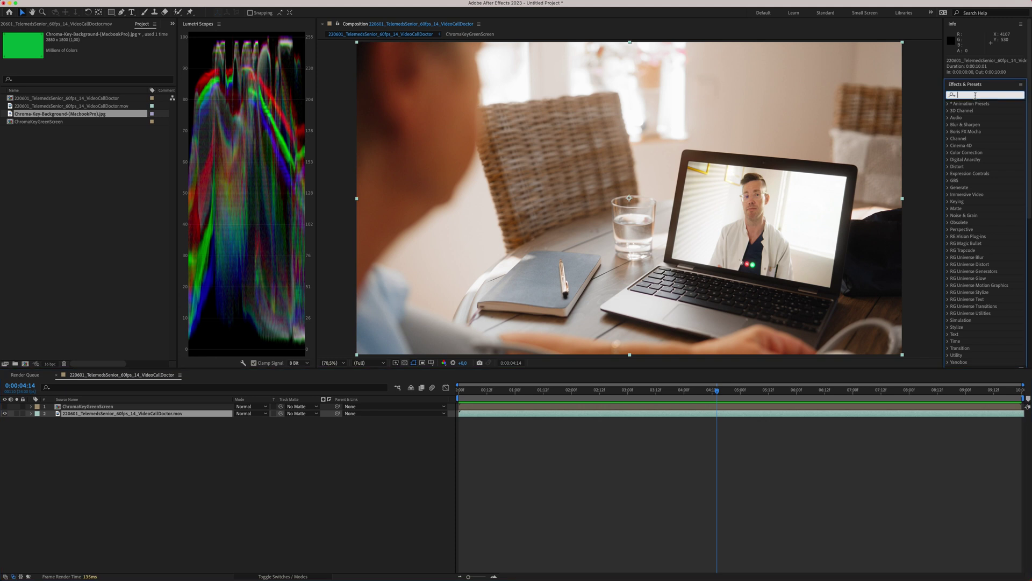
text(mocha)
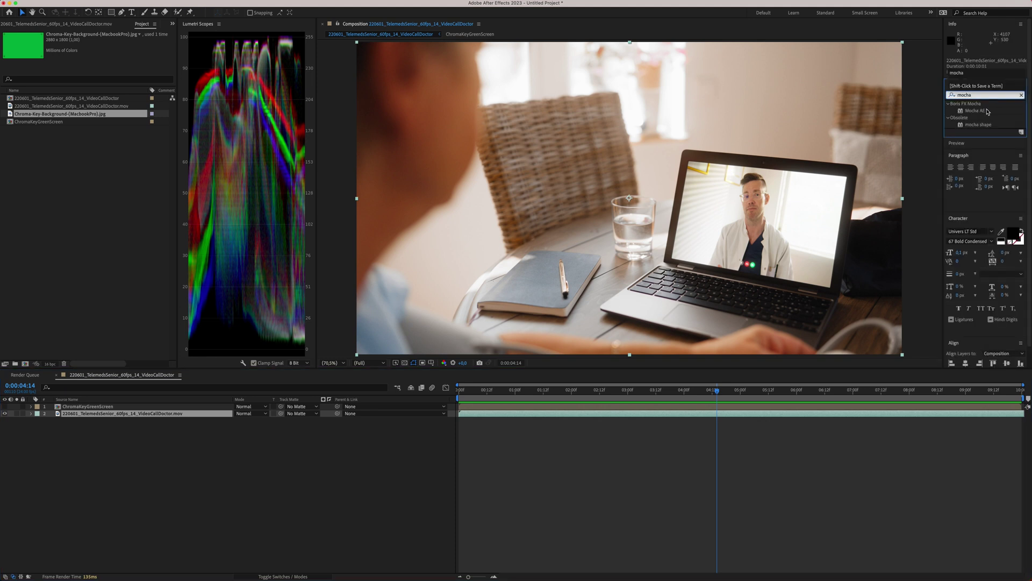
drag(987, 111, 721, 414)
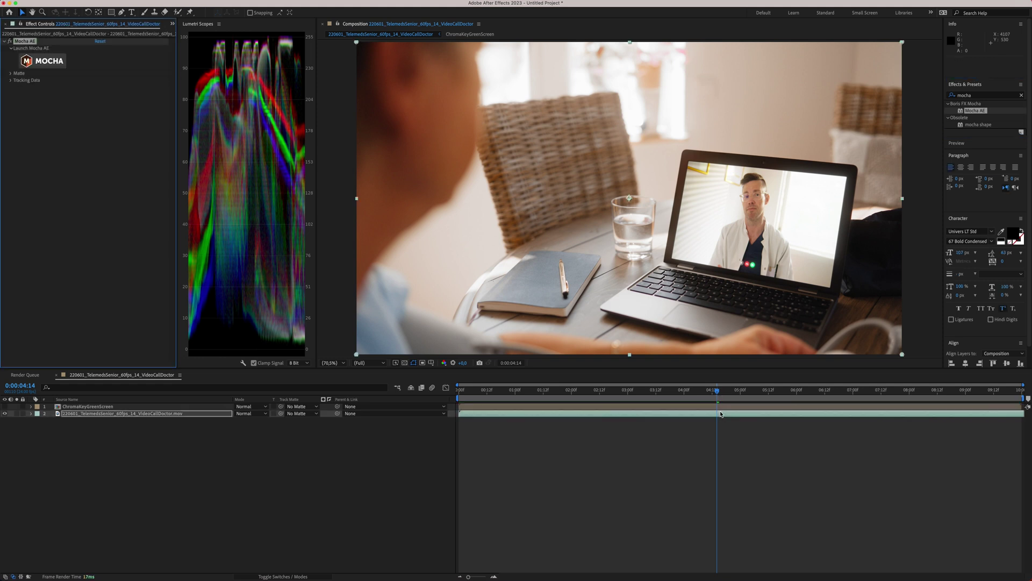
click(42, 62)
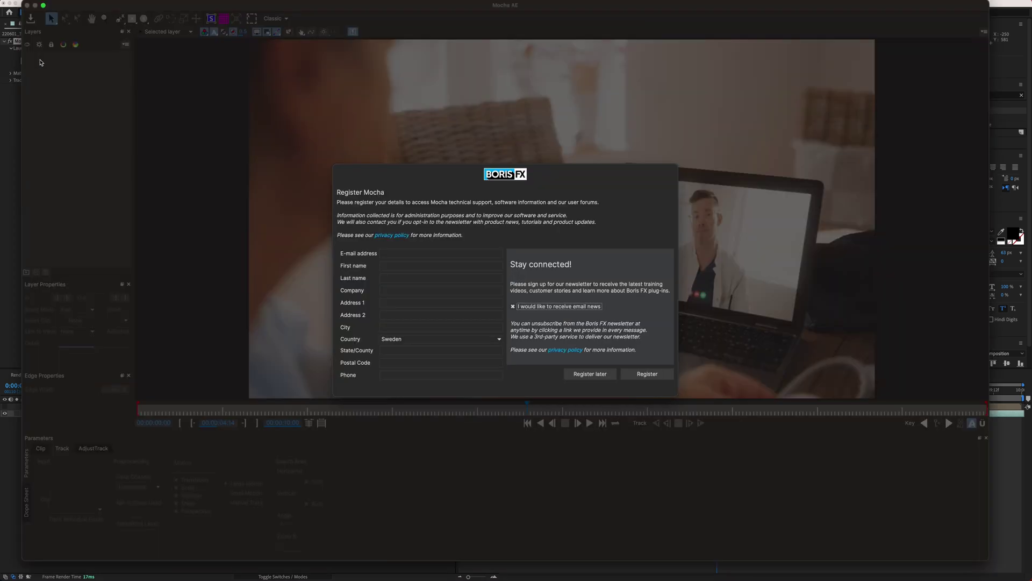
click(588, 374)
At frame 4:23, draw an X-spline Layer 1 outlining the laptop lid and screen.
click(576, 412)
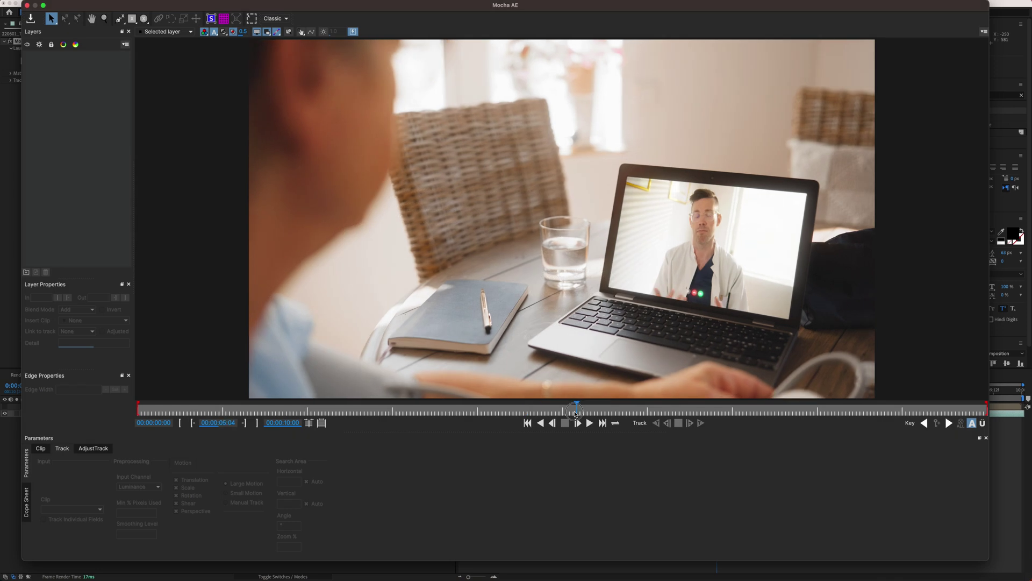
drag(576, 412, 543, 410)
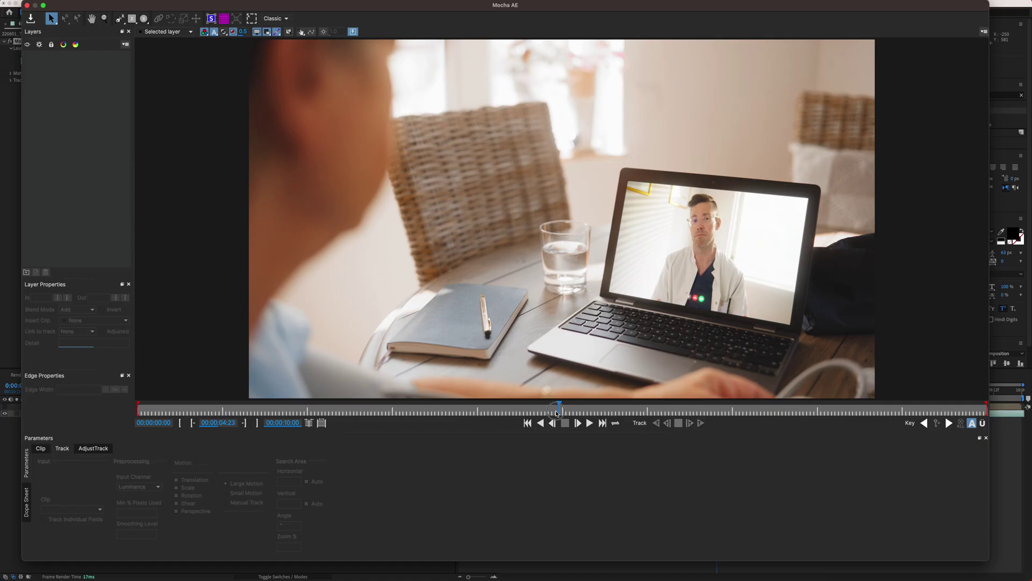
click(119, 19)
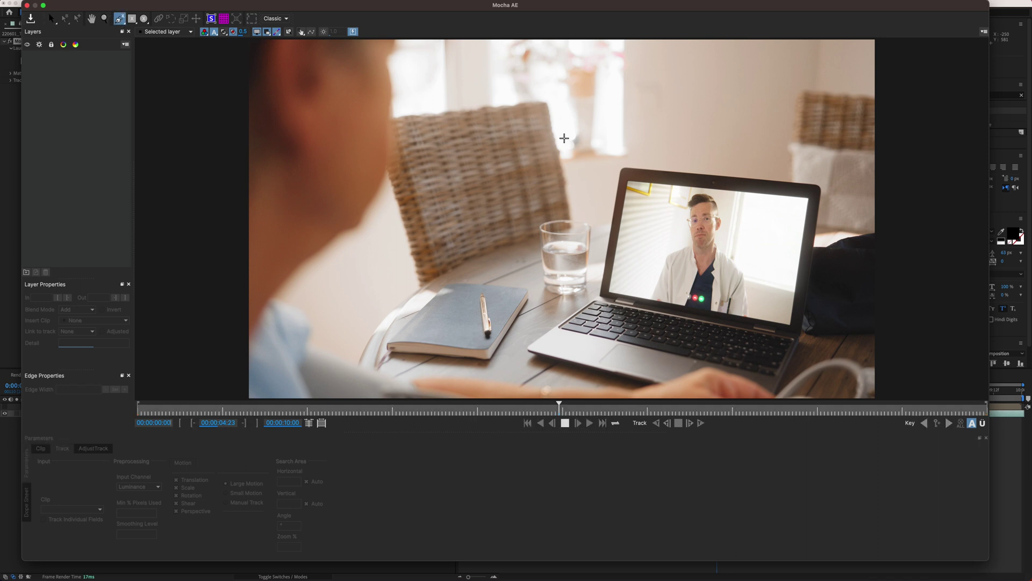
click(613, 189)
click(616, 159)
click(661, 165)
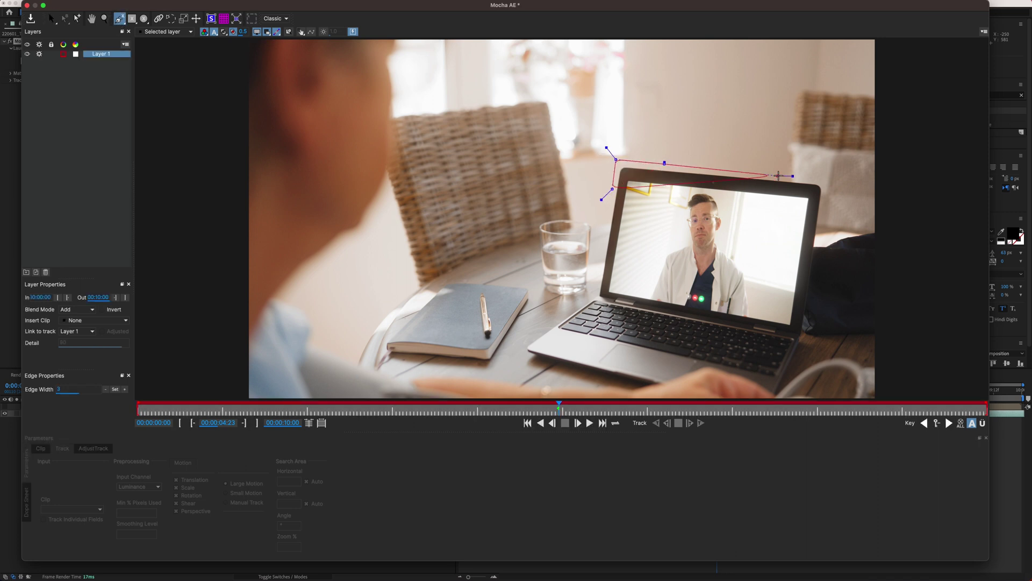
click(835, 180)
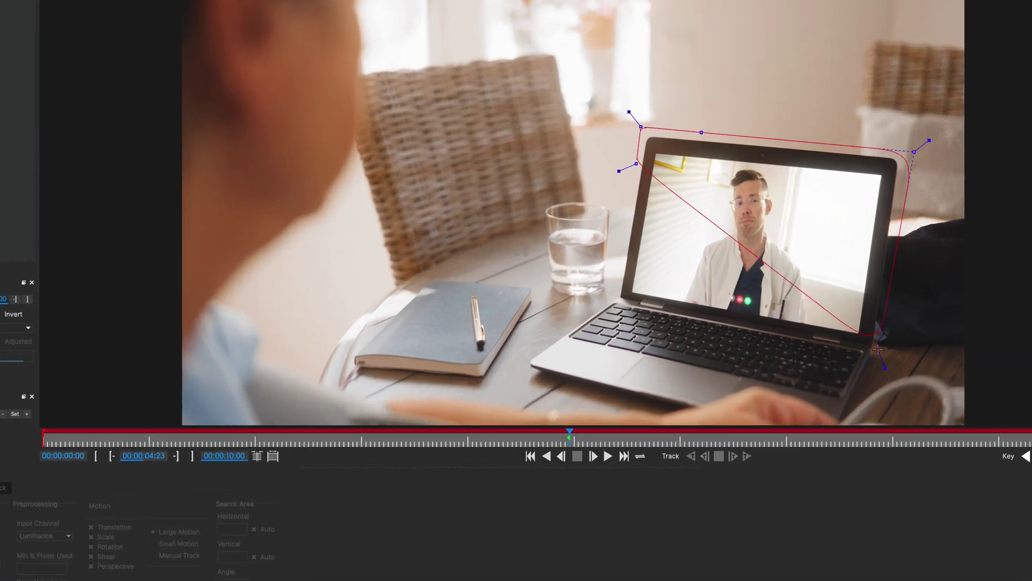
click(704, 318)
click(594, 298)
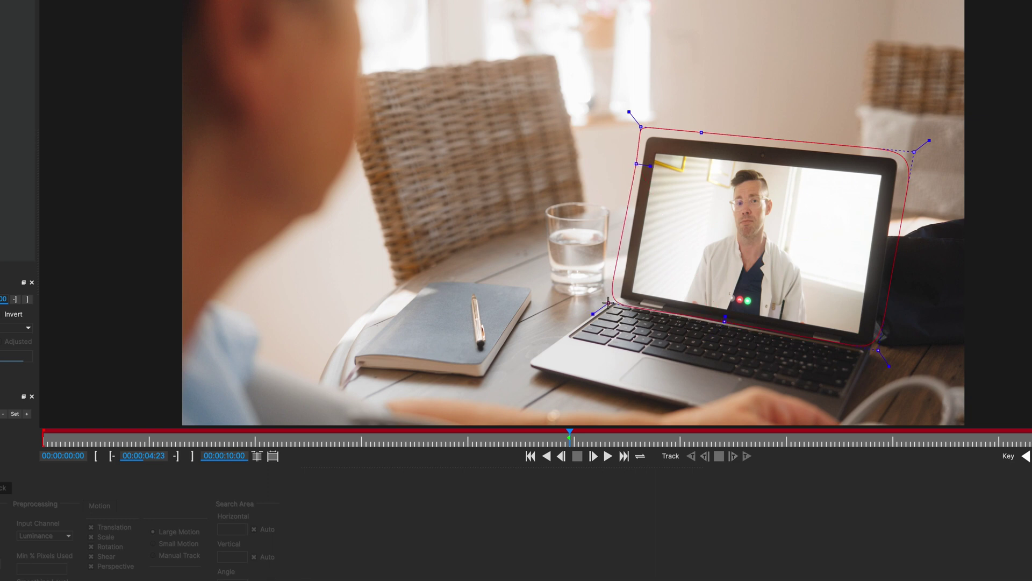
click(624, 214)
drag(625, 216, 624, 210)
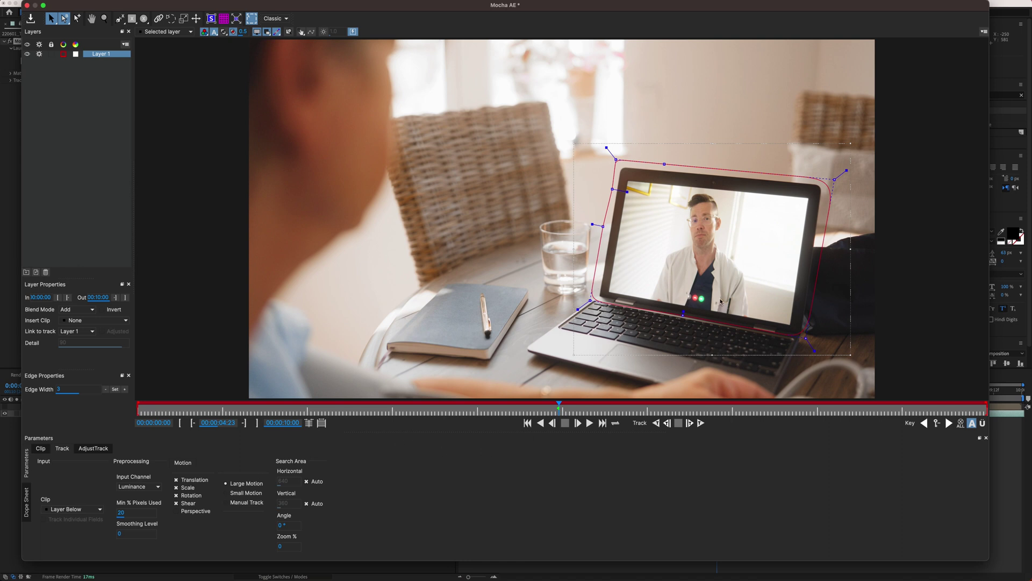
Enable perspective tracking, raise Min % Pixels Used to 60.04, and show the planar surface with grid.
click(177, 511)
mouse_move(121, 512)
mouse_down()
mouse_move(138, 515)
mouse_move(130, 509)
mouse_up()
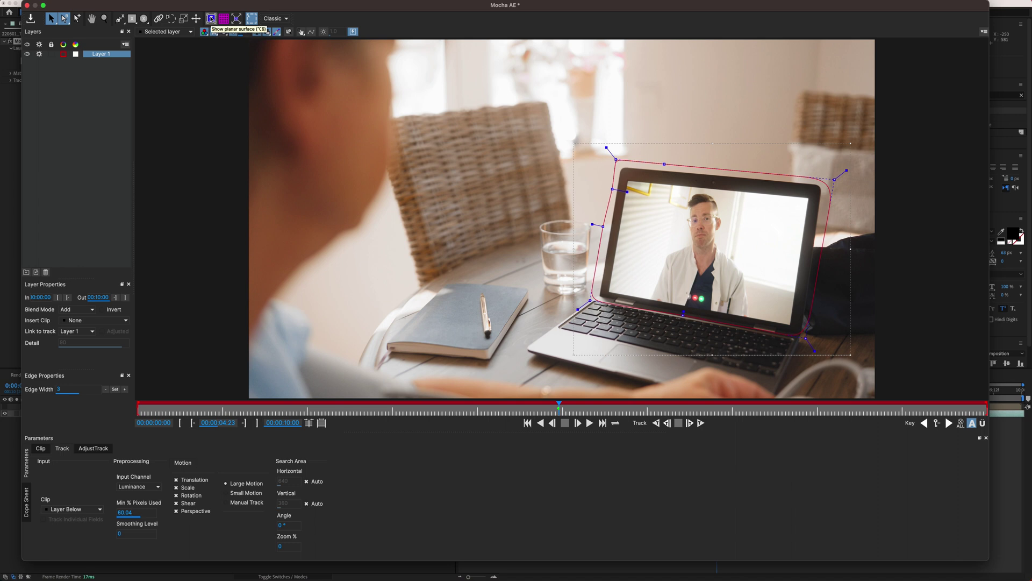
click(64, 18)
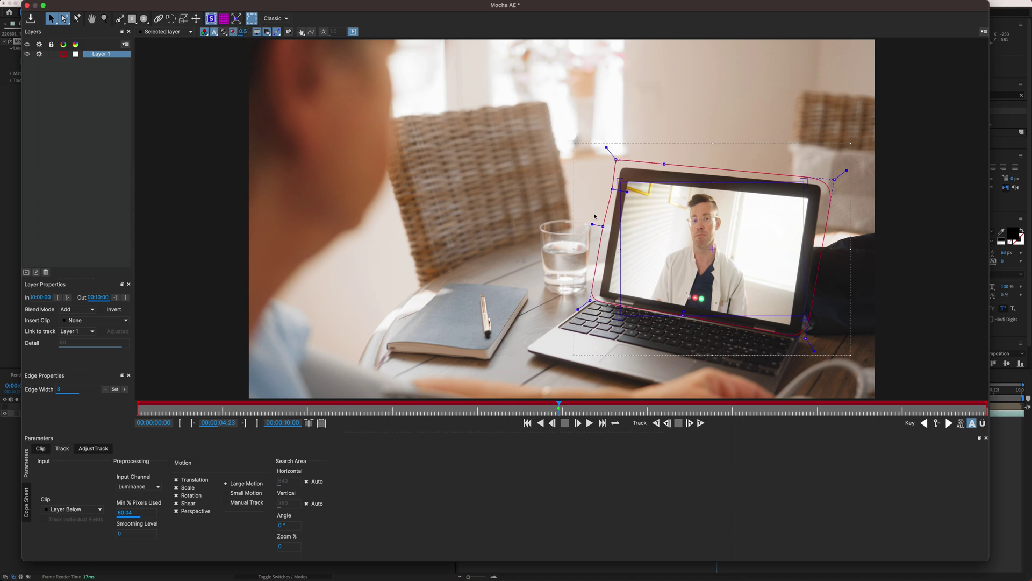
click(225, 19)
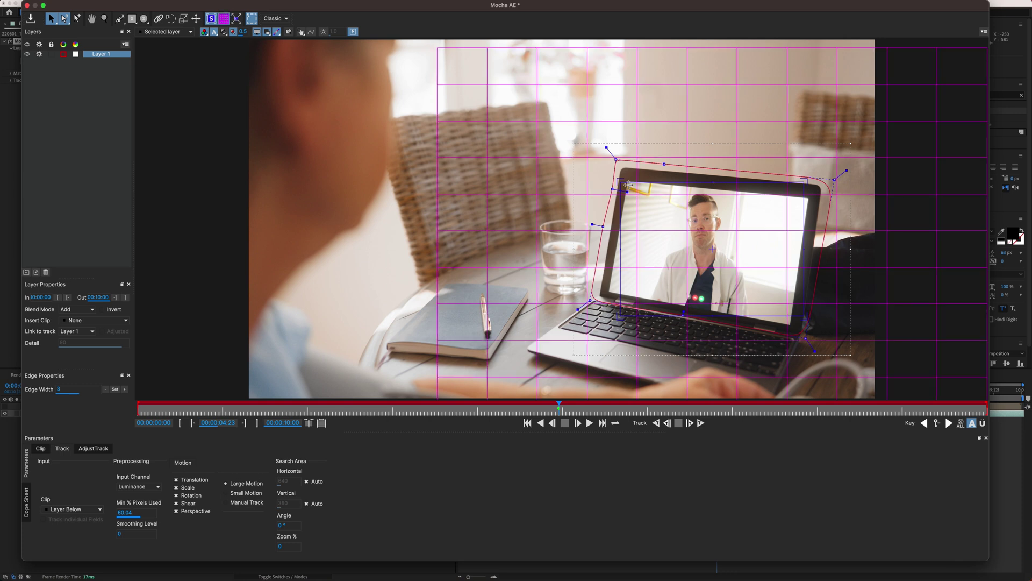
Drag the planar surface's four corners onto the laptop screen's corners.
drag(628, 184, 626, 182)
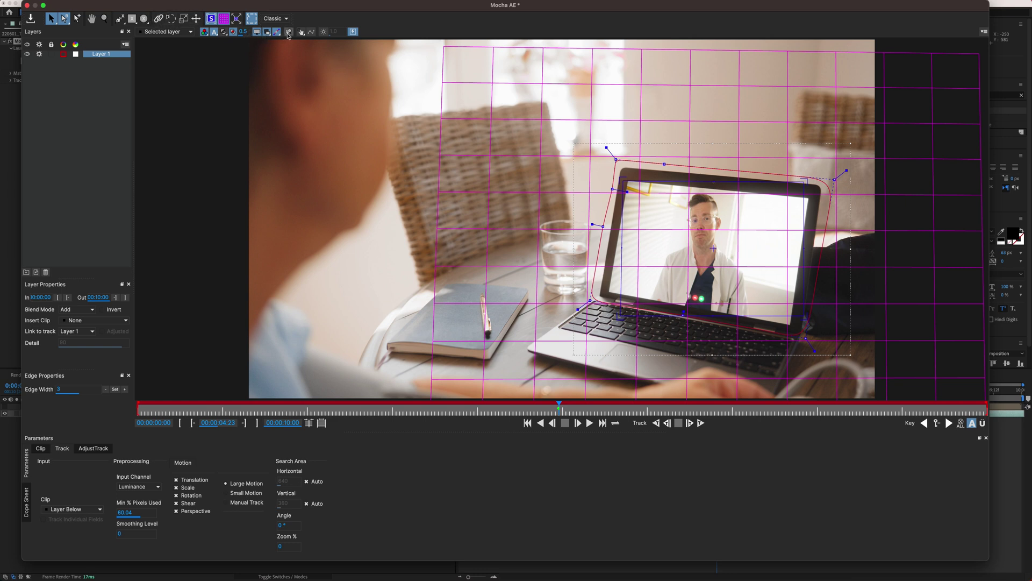
drag(626, 182, 629, 183)
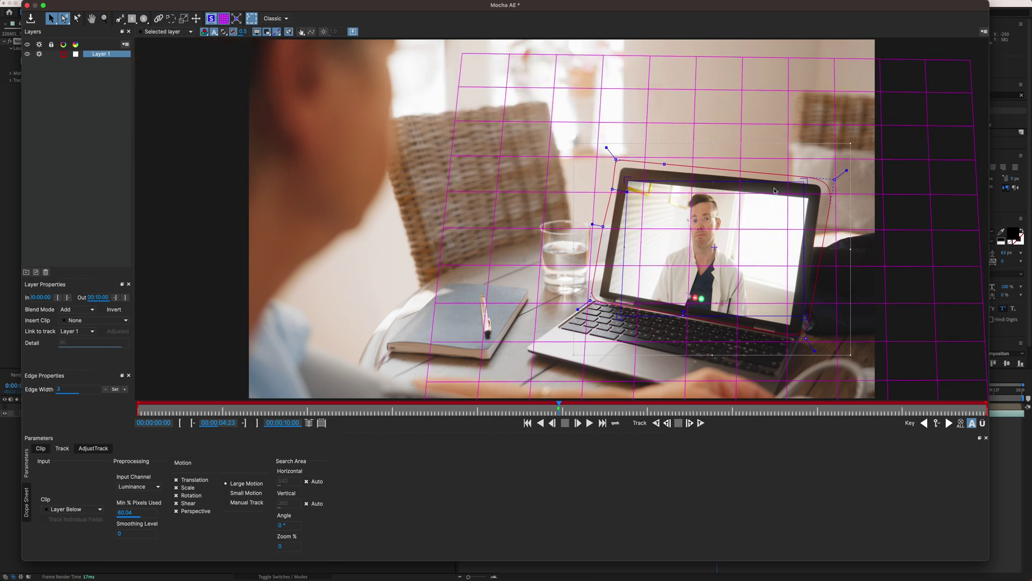
drag(805, 197, 806, 199)
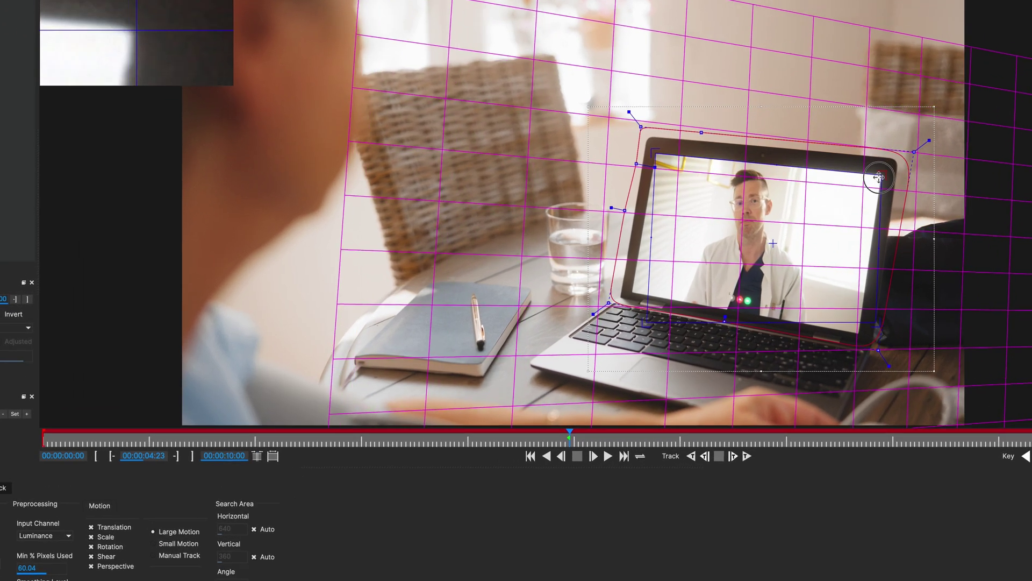
drag(879, 177, 879, 177)
drag(877, 323, 858, 334)
drag(646, 322, 632, 289)
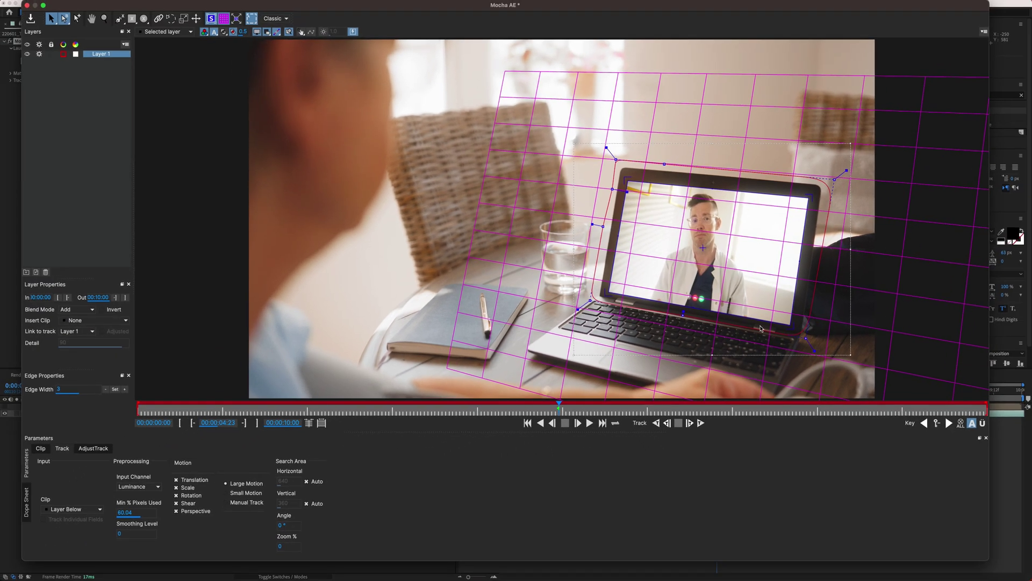
Check a few frames ahead, then refine all four surface corners at frame 04:23.
key(Right)
key(Right)
key(Right)
key(Right)
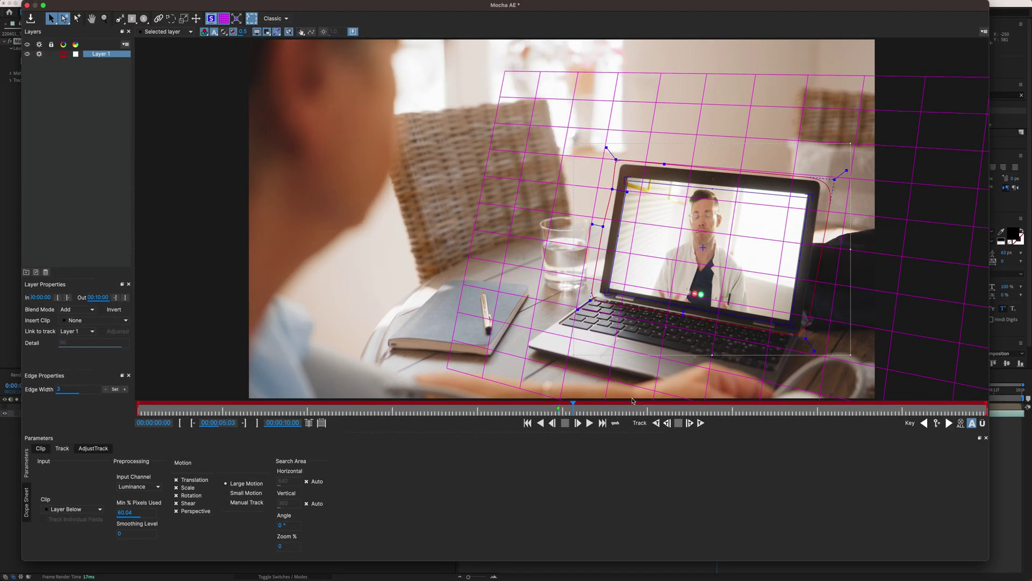
click(559, 412)
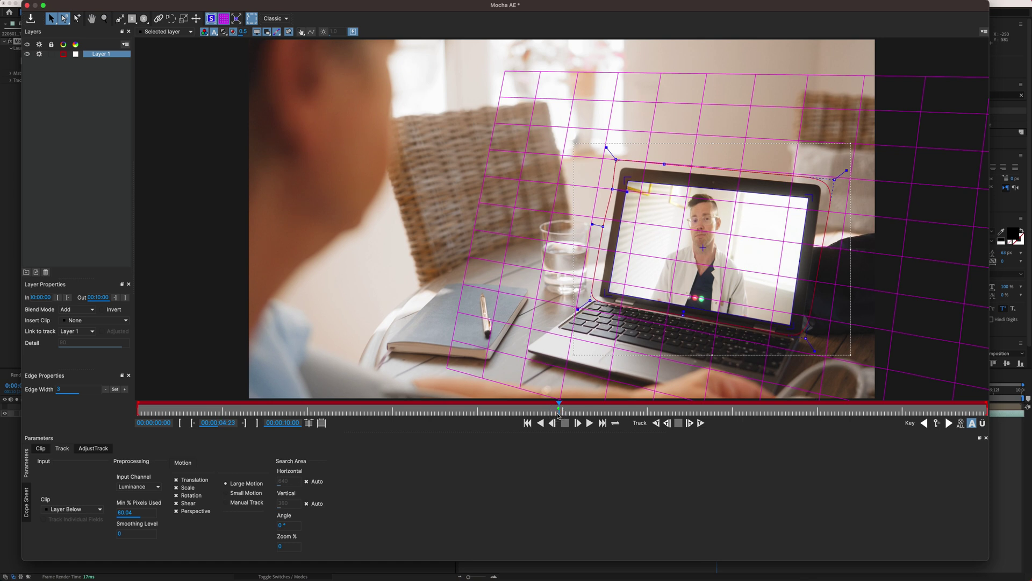
drag(811, 196, 809, 197)
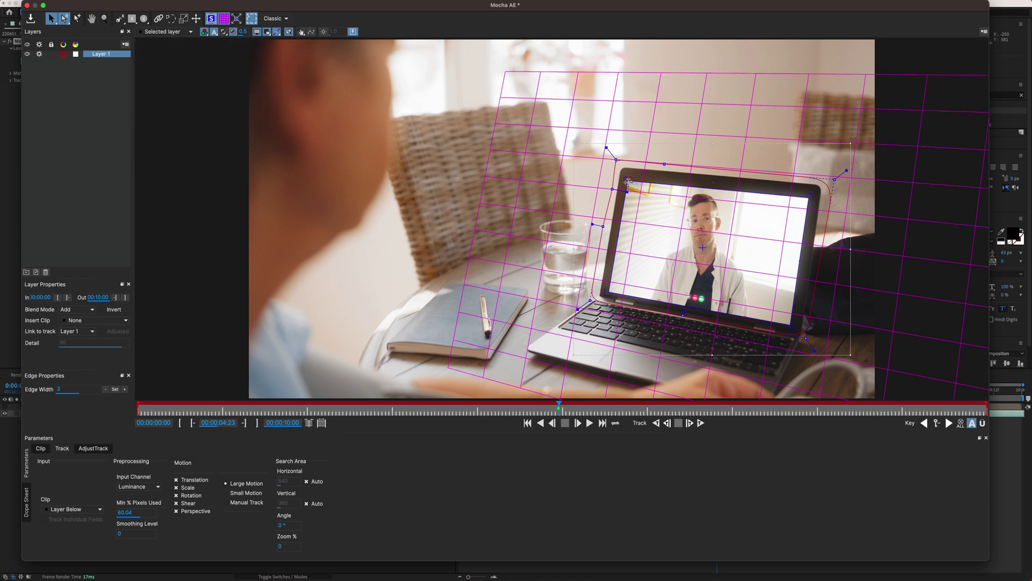
drag(628, 182, 628, 182)
drag(606, 291, 607, 290)
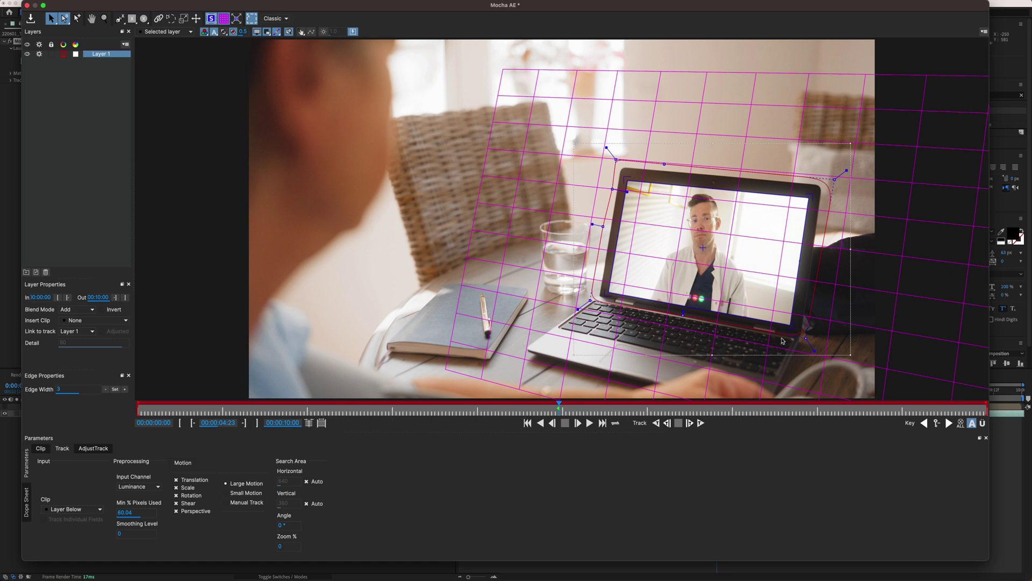
drag(788, 325, 788, 325)
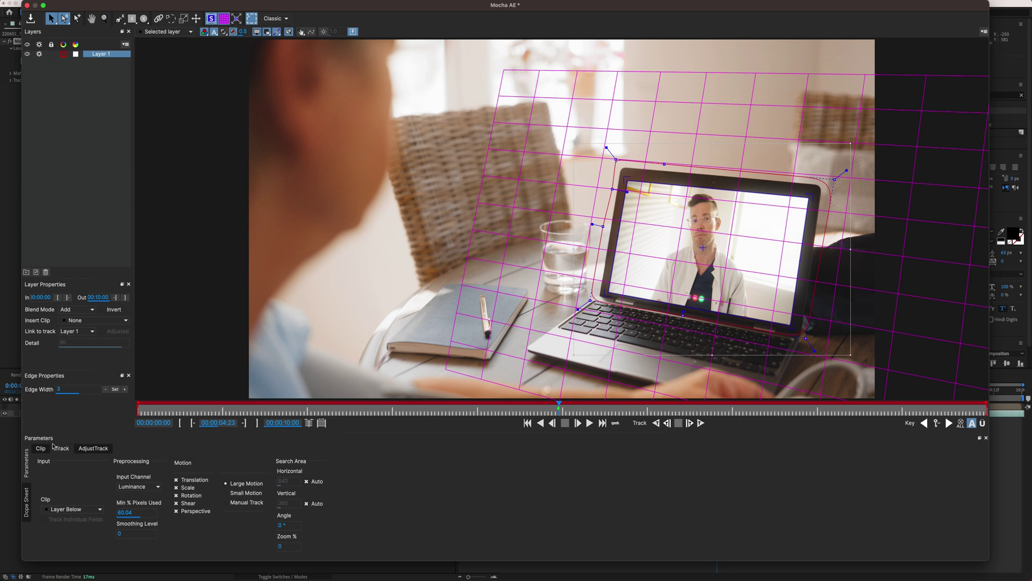
click(95, 449)
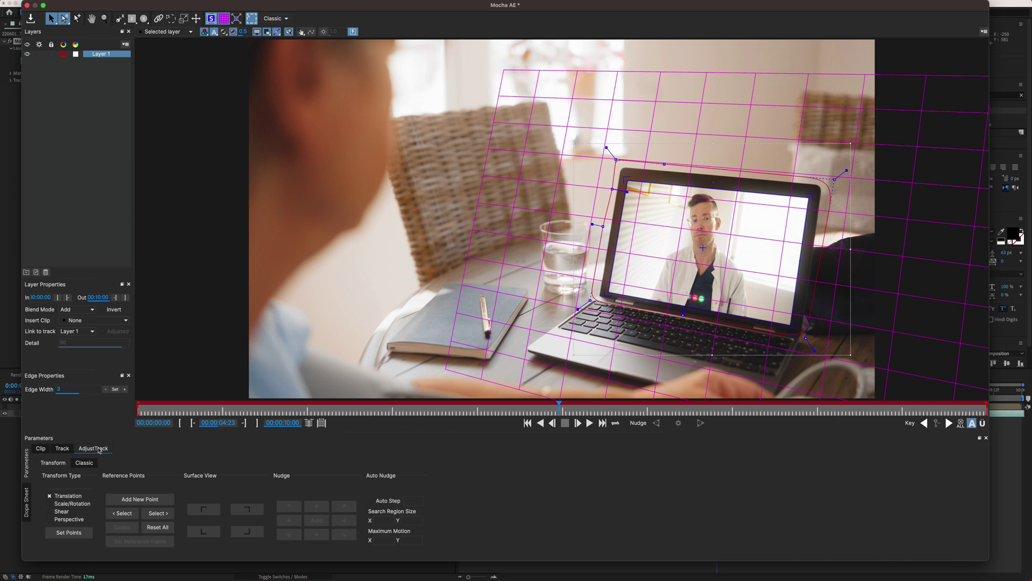
Enable Scale/Rotation, Shear and Perspective, set points, and drag them onto the four screen corners.
click(50, 520)
click(60, 537)
drag(625, 178, 636, 154)
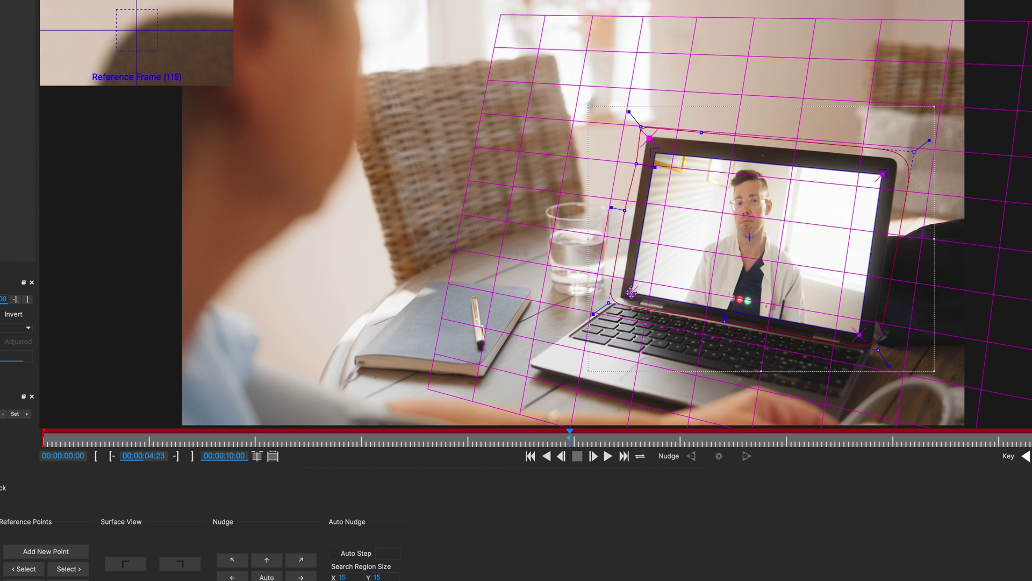
drag(630, 293, 621, 297)
drag(882, 174, 895, 162)
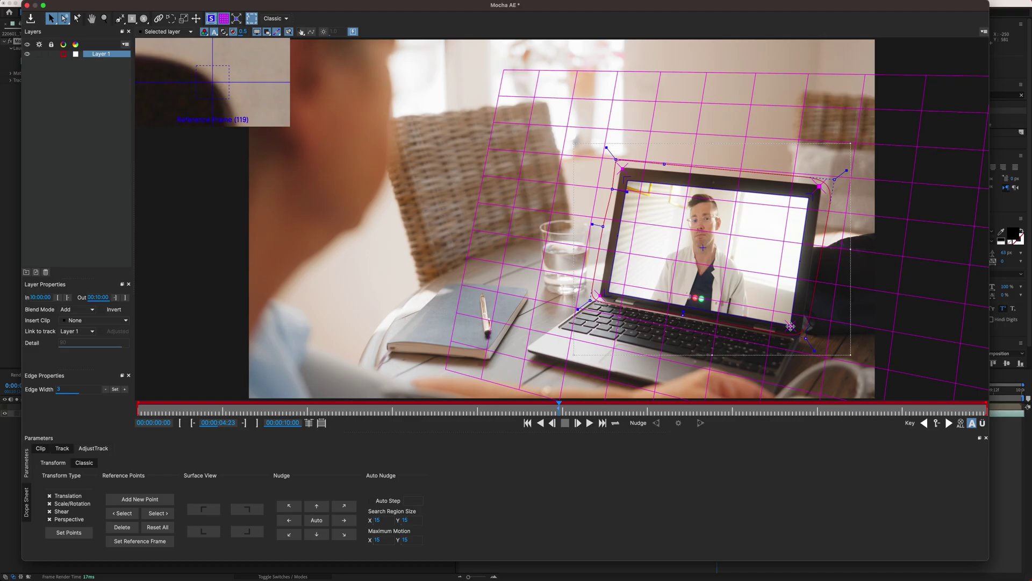
click(791, 326)
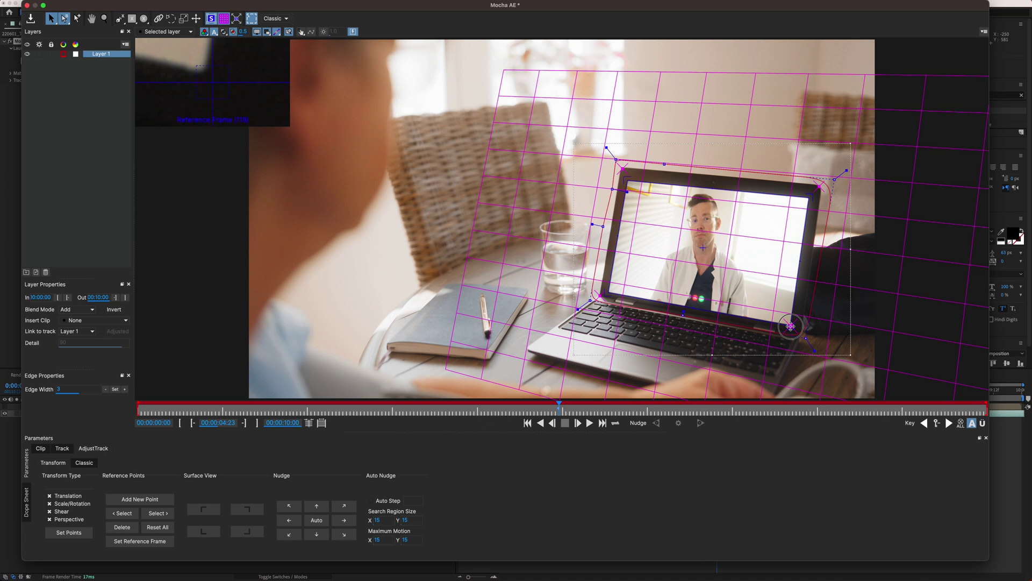
drag(791, 326, 790, 325)
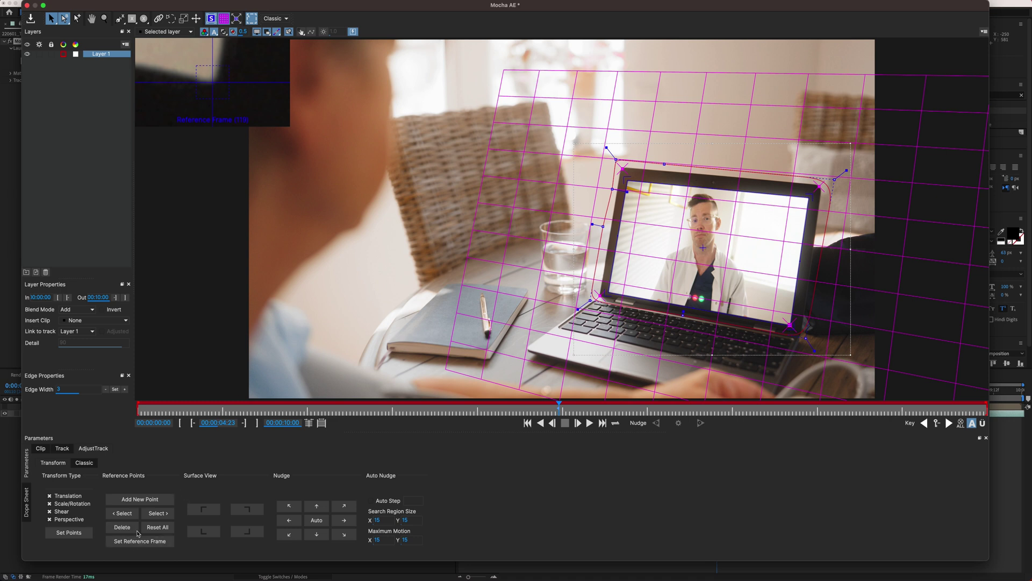
click(62, 449)
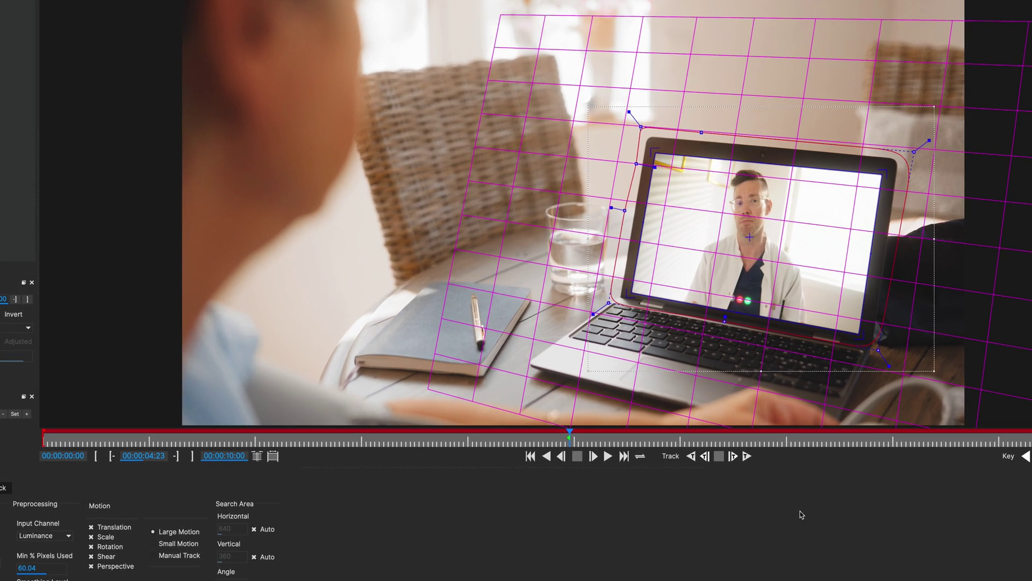
Track Layer 1 backward from frame 04:23 to the clip's first frame.
click(690, 456)
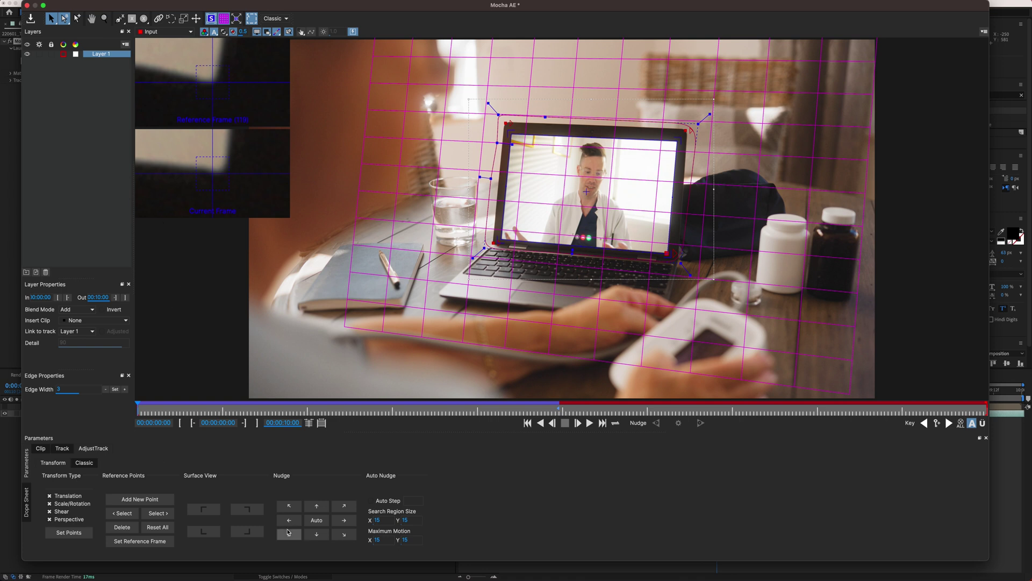
Auto-nudge each of the four corner reference points on the first frame.
click(317, 521)
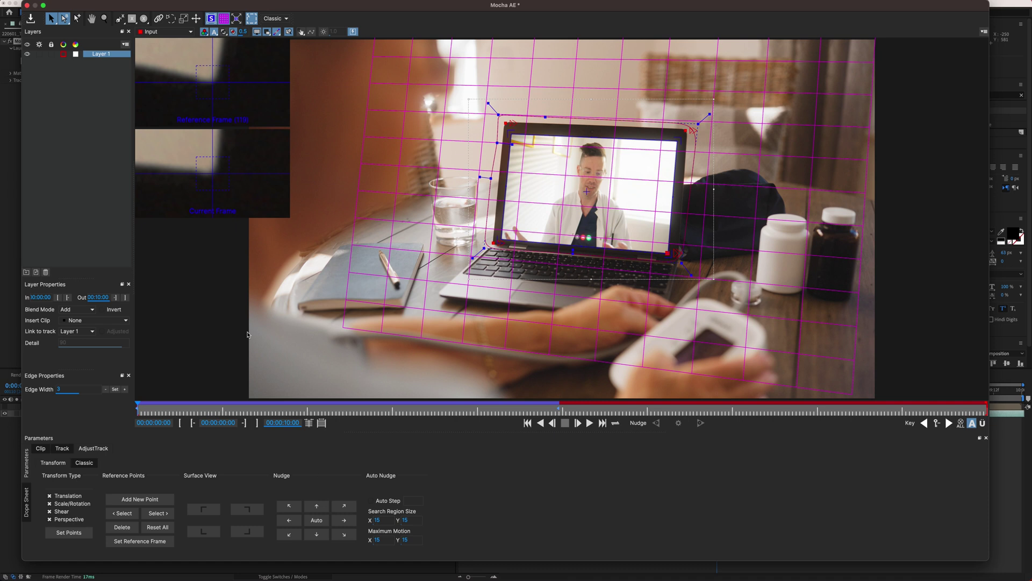
click(157, 514)
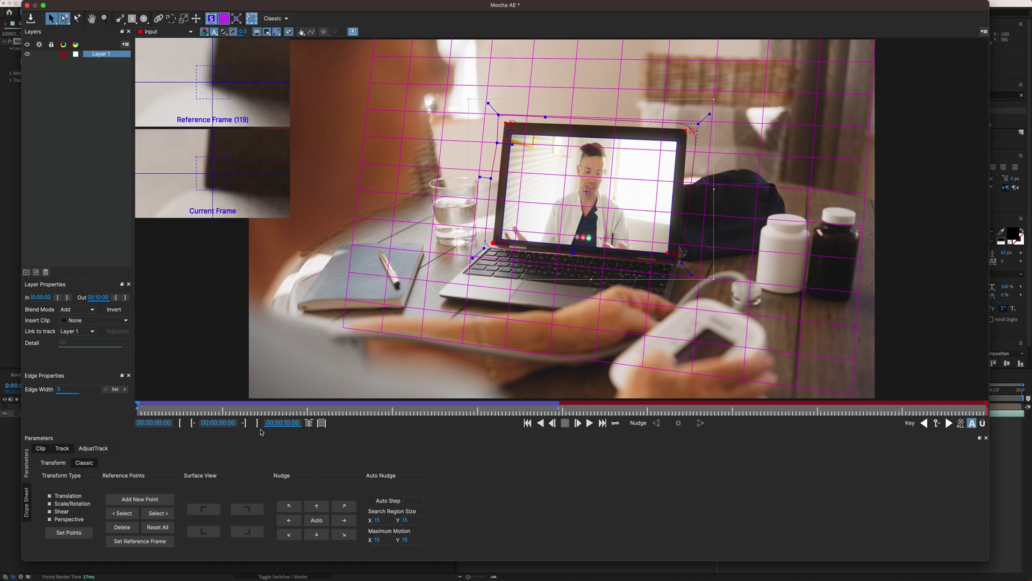
click(317, 520)
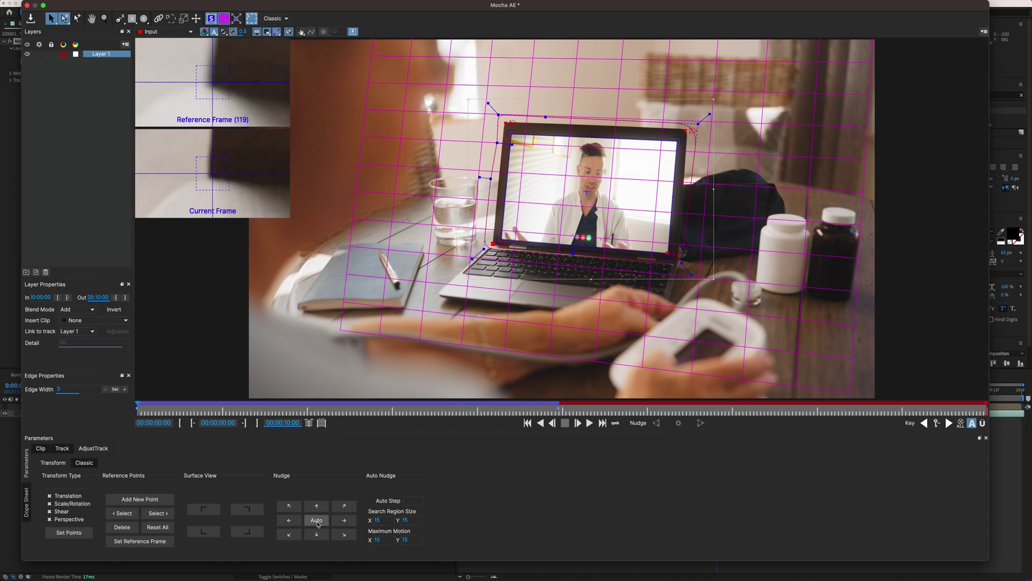
click(157, 513)
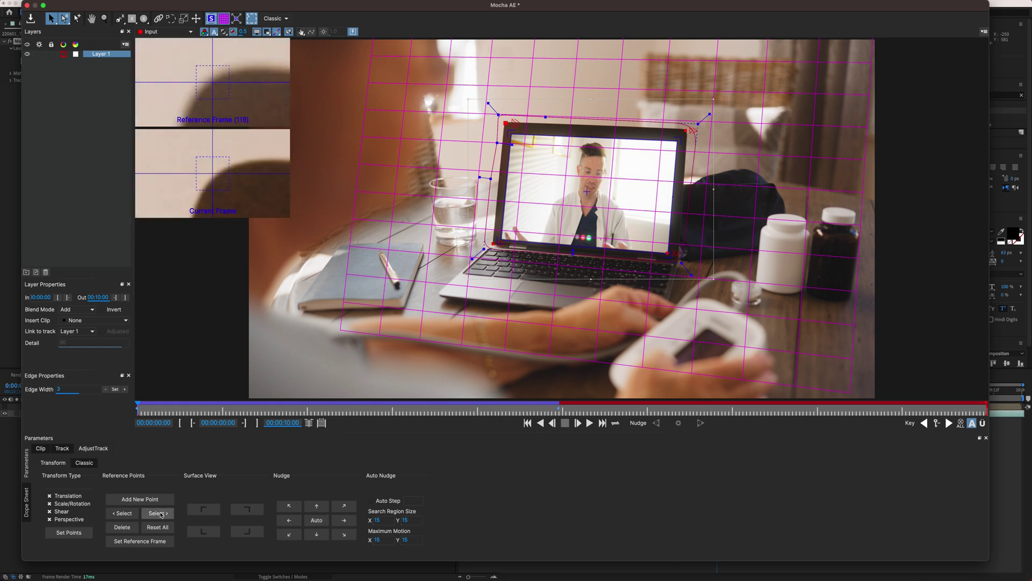
click(316, 521)
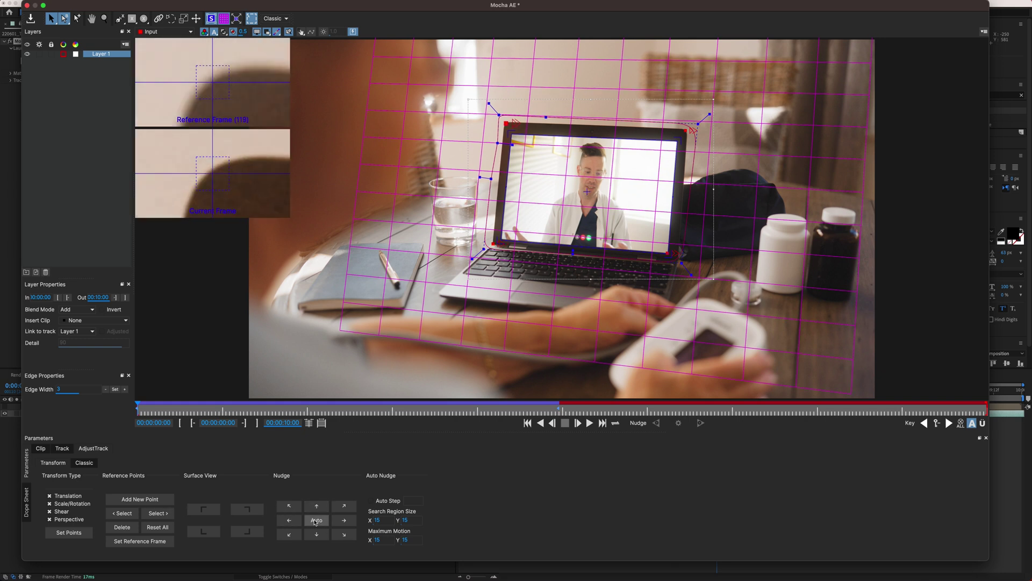
click(157, 513)
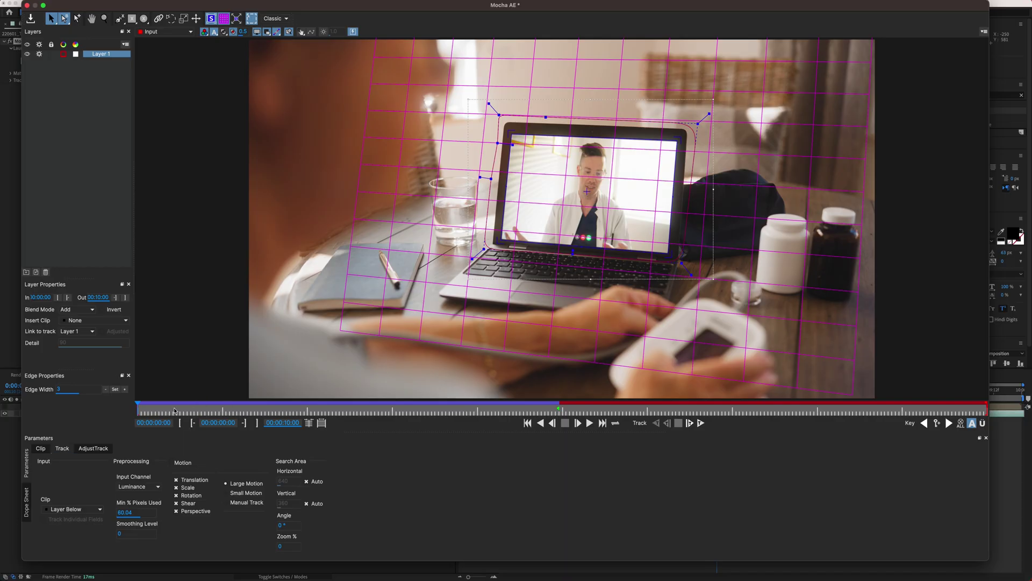
drag(173, 410, 559, 413)
Run Track Forwards on Layer 1 from frame 120 to the clip's last frame.
click(700, 424)
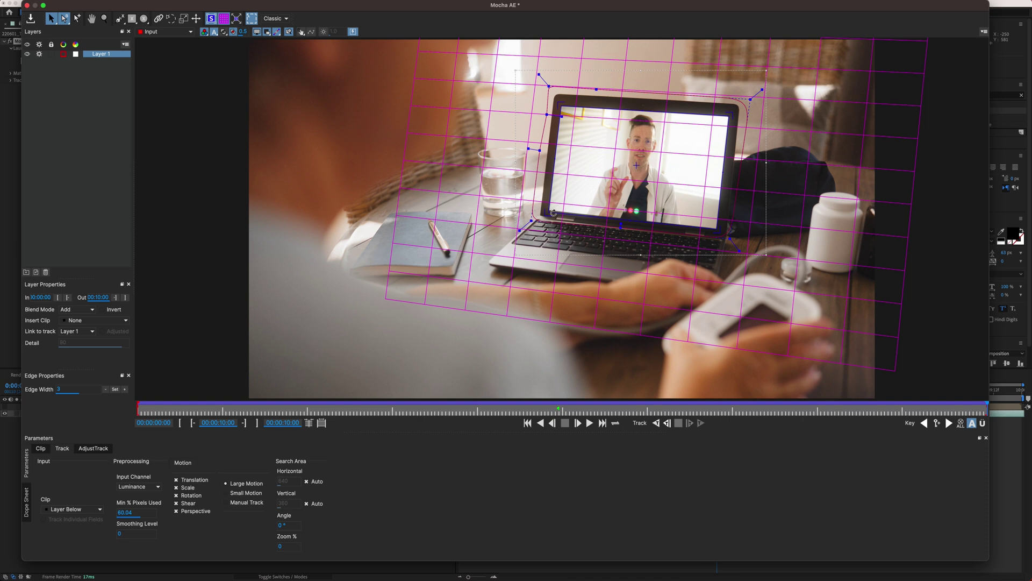
Refine the screen track's corner positions with Nudge Auto in Surface View.
click(94, 448)
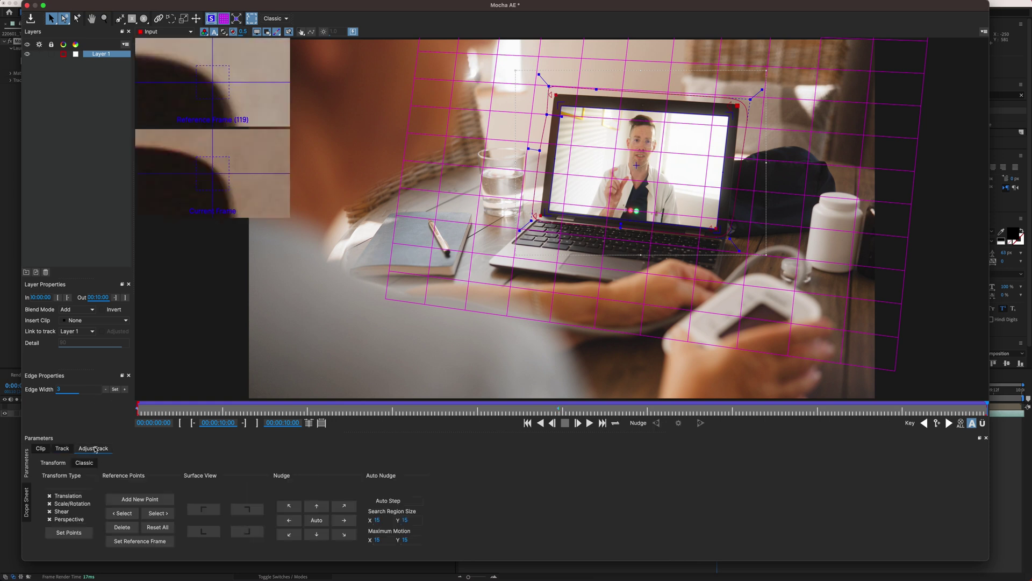
click(321, 523)
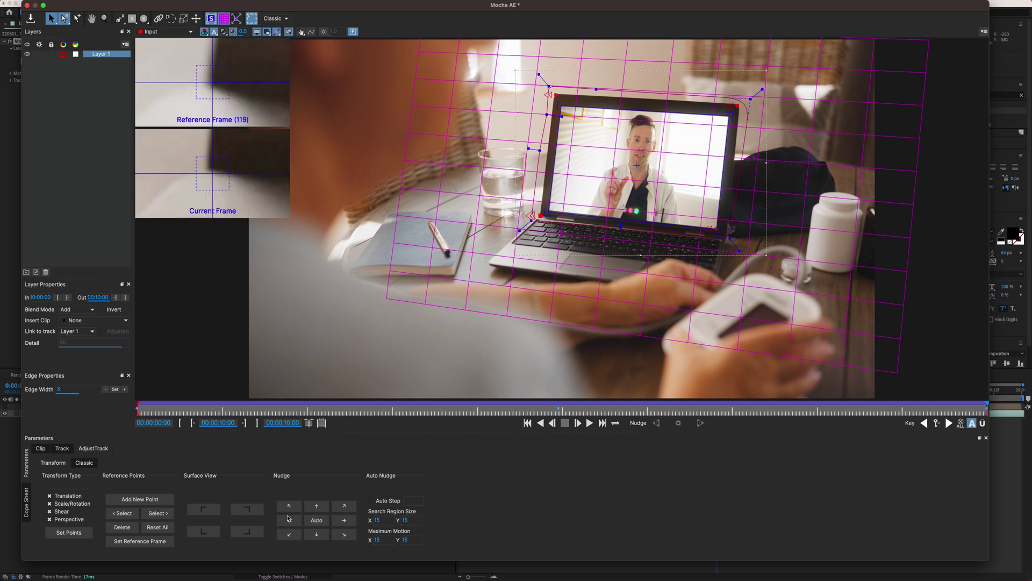
click(195, 511)
click(316, 520)
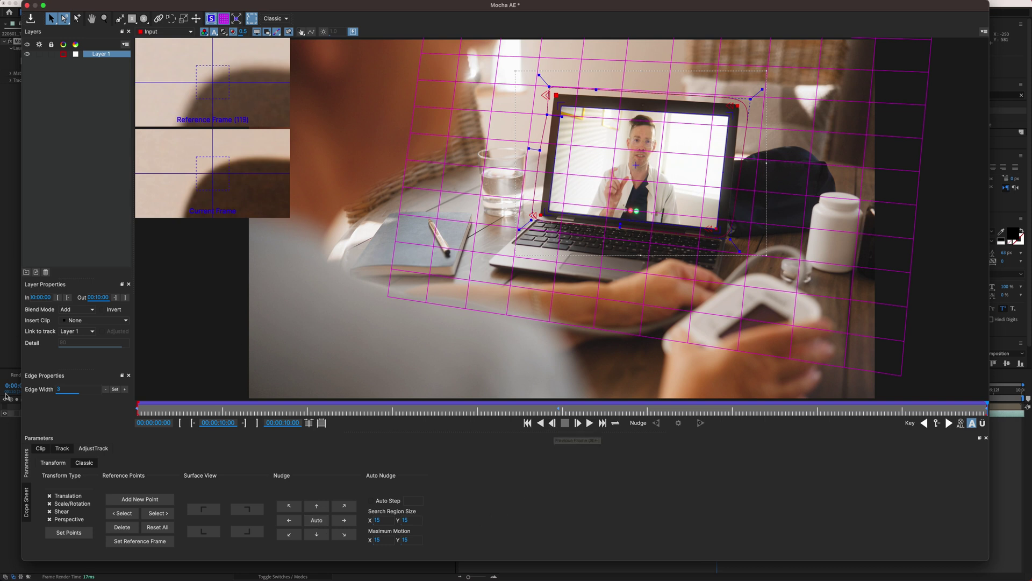
Rename Layer 1 to 'Screen', save the Mocha project and return to After Effects.
click(30, 18)
double_click(101, 55)
text(Screen)
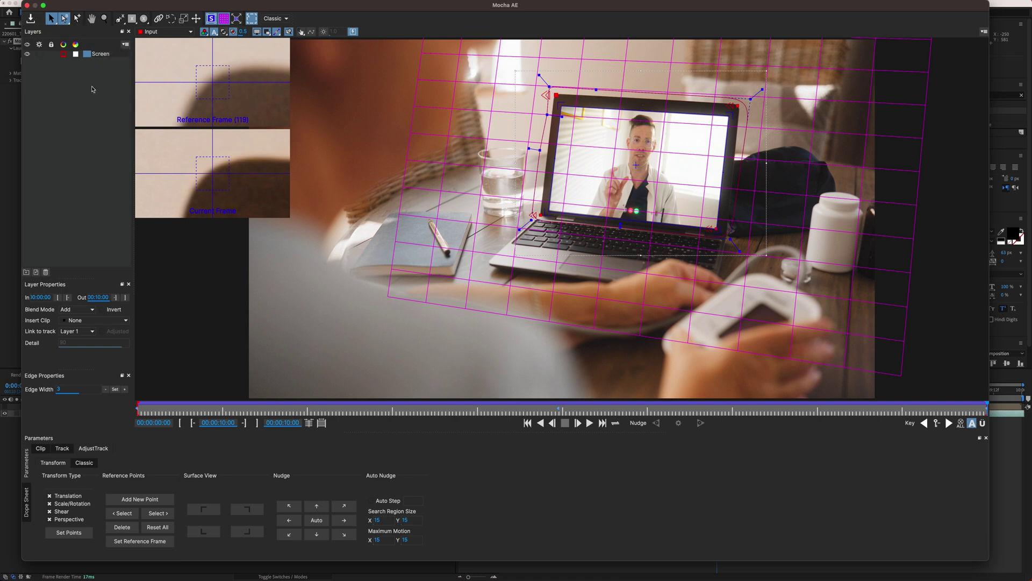
key(Return)
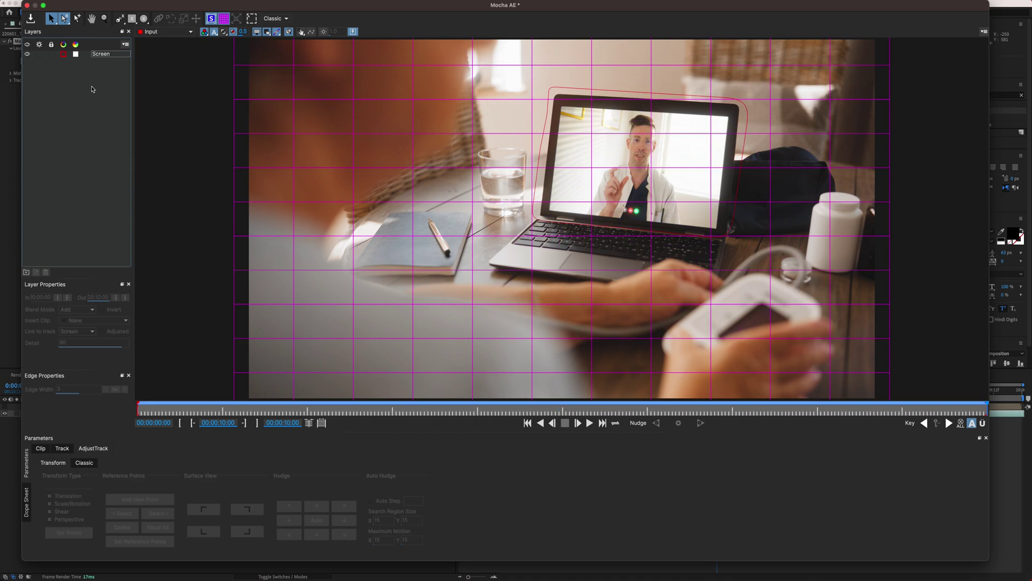
click(97, 55)
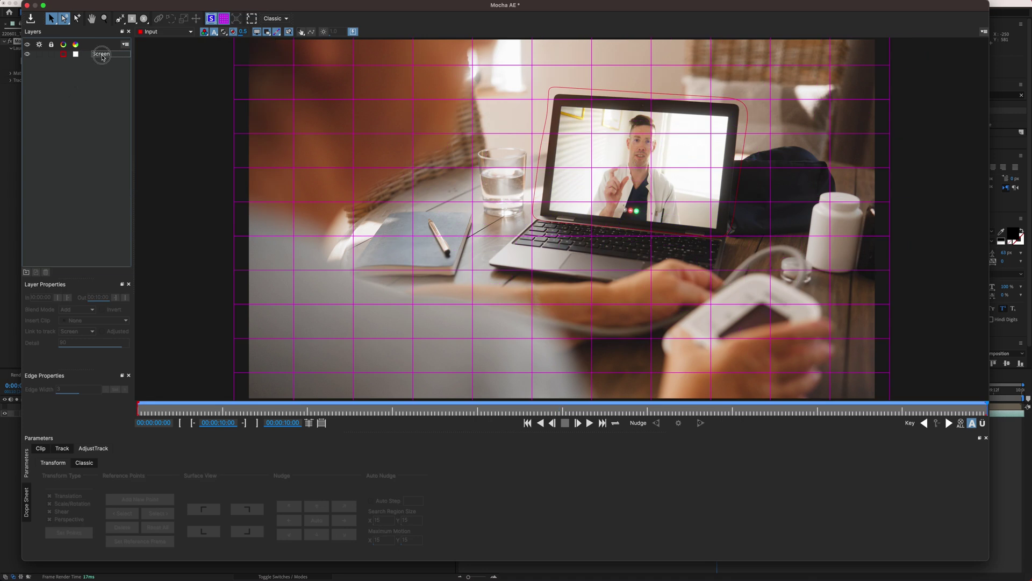
key(super+s)
click(27, 6)
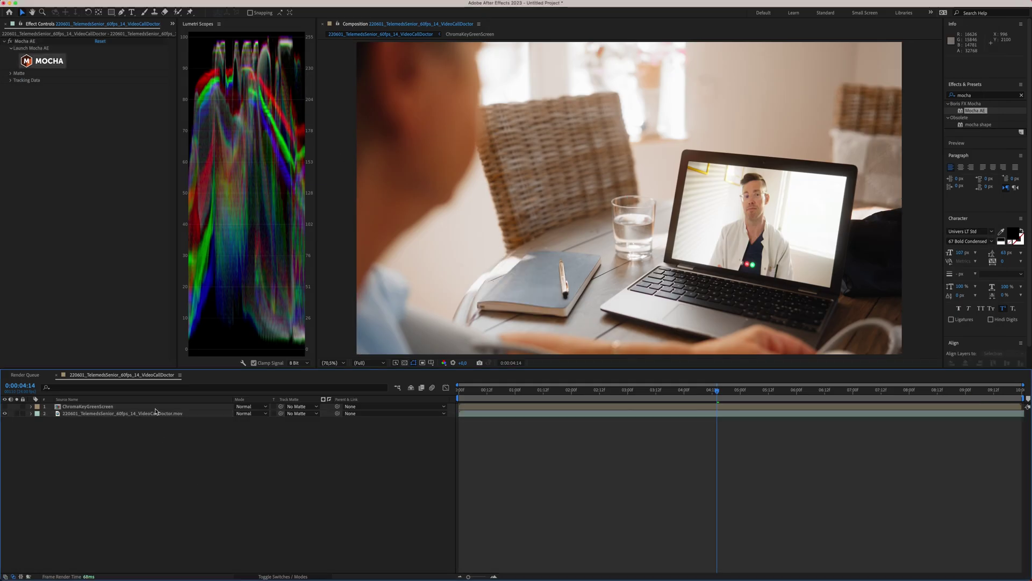
Load the Screen layer's track data into the footage layer's Mocha AE effect.
click(21, 36)
click(23, 41)
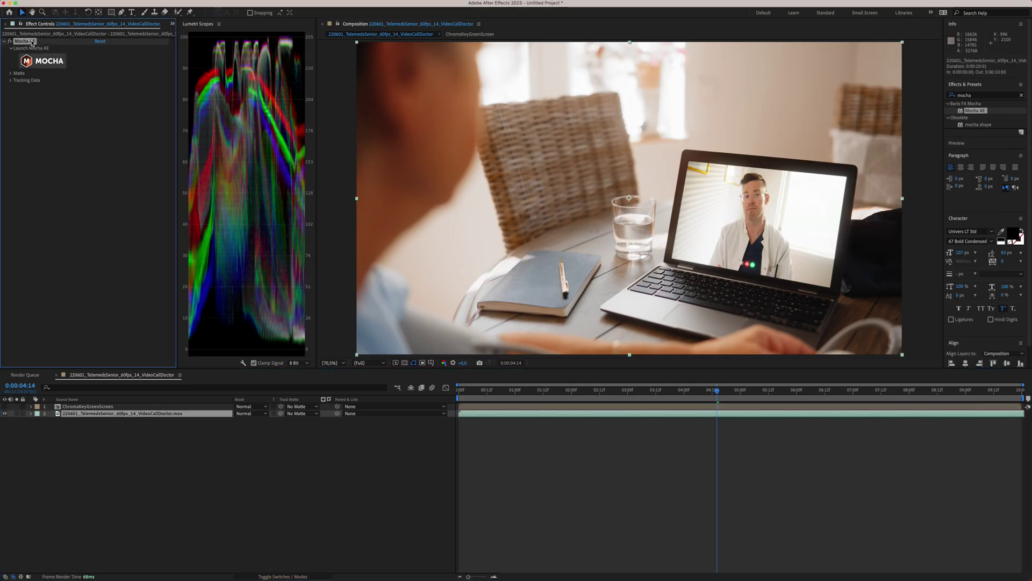
click(10, 73)
click(11, 130)
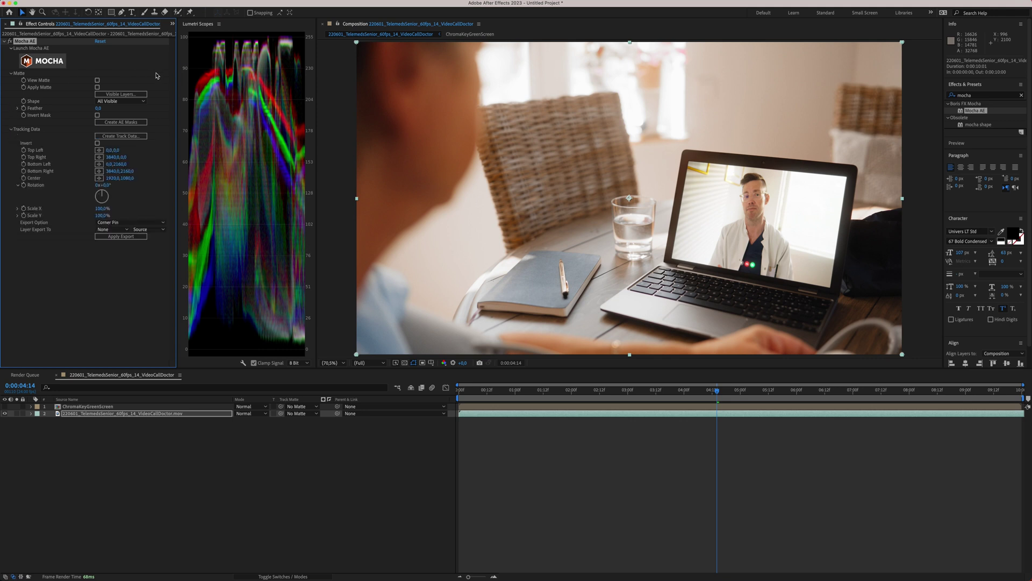
click(136, 138)
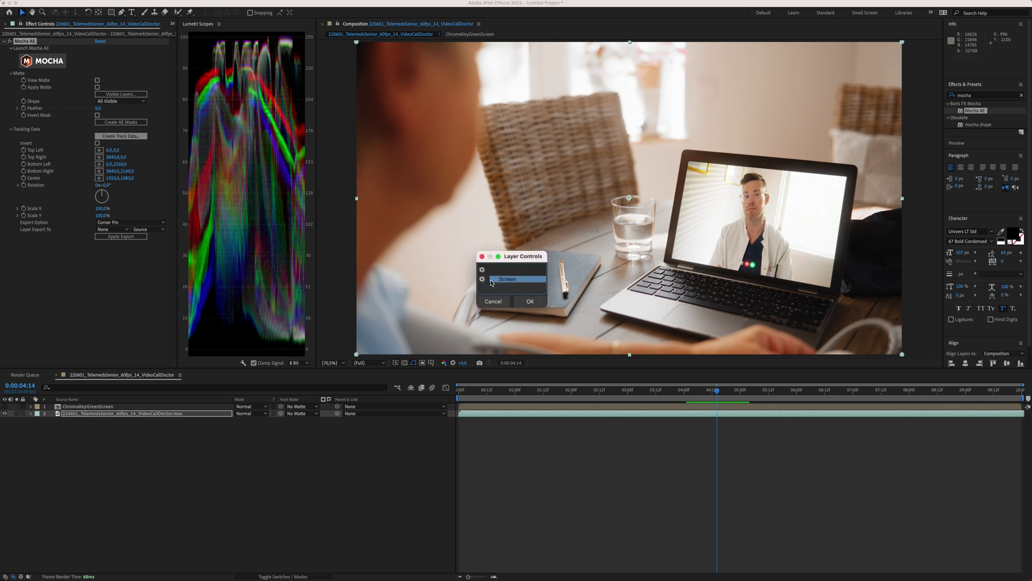
click(531, 302)
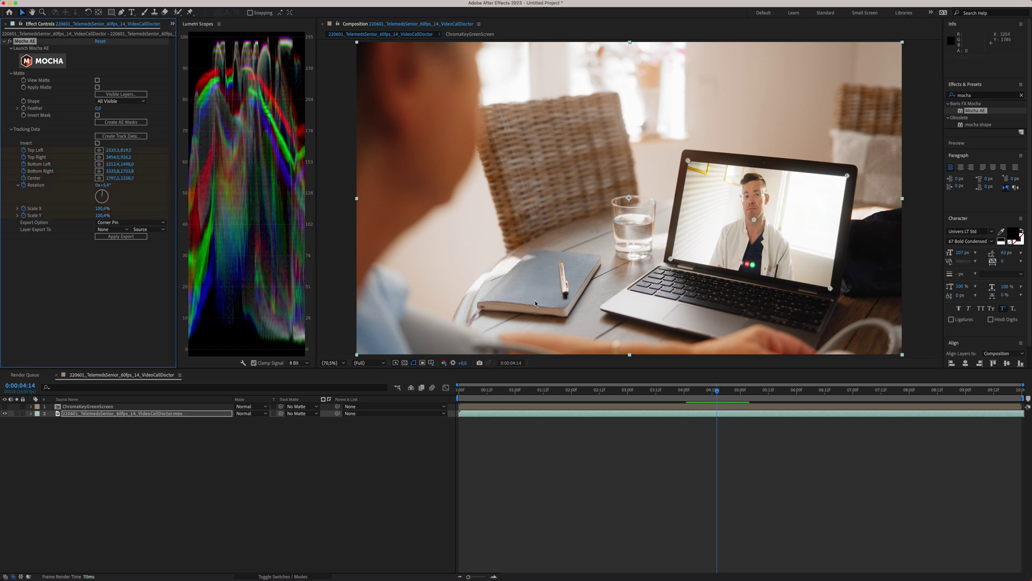
Move to 03:00, reveal the tracking keyframes and select the ChromaKeyGreenScreen layer.
drag(731, 394, 628, 394)
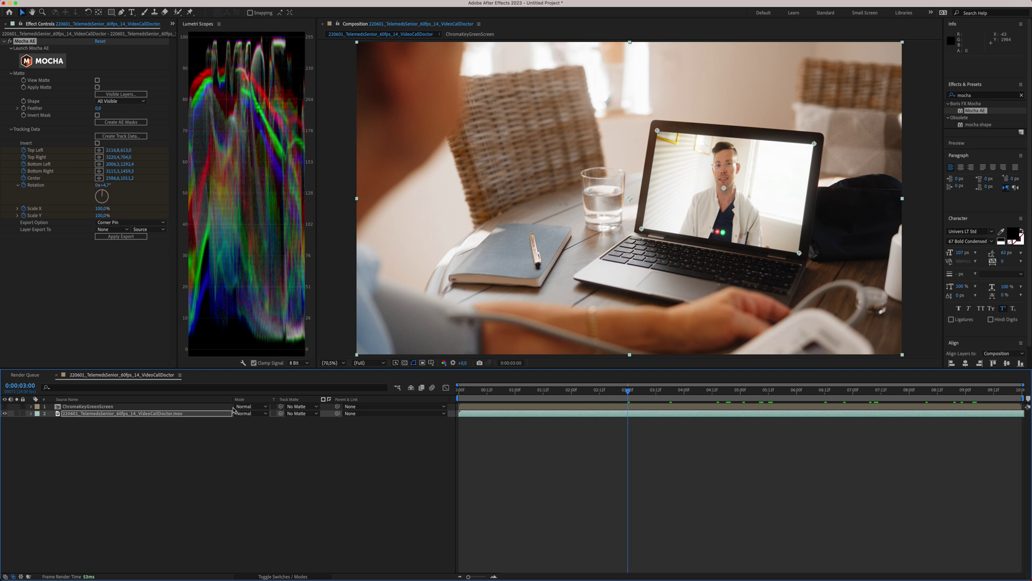
key(u)
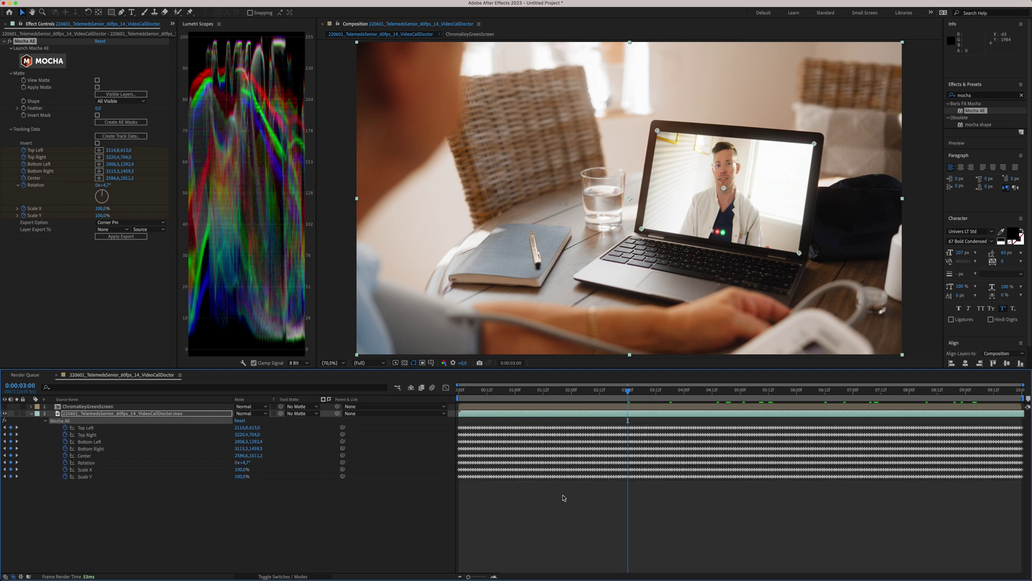
key(ctrl+Up)
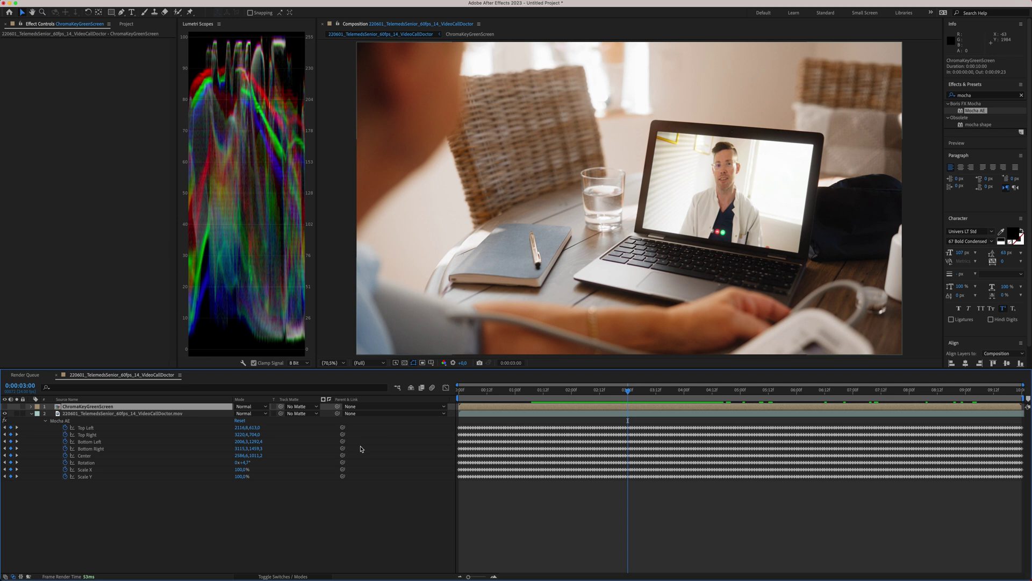
Make ChromaKeyGreenScreen visible and set the export option to Corner Pin (Support Motion Blur).
click(5, 406)
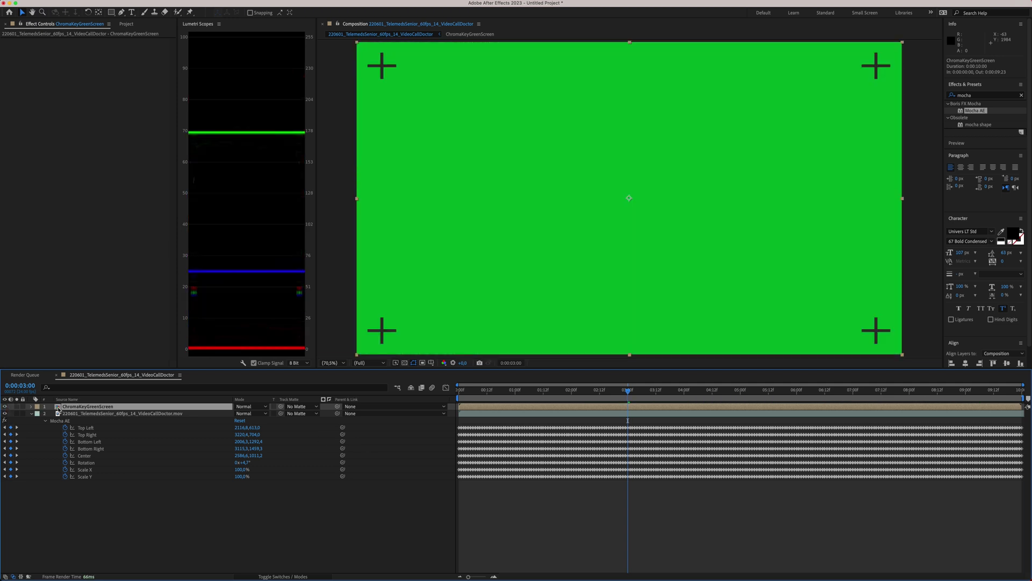
click(118, 414)
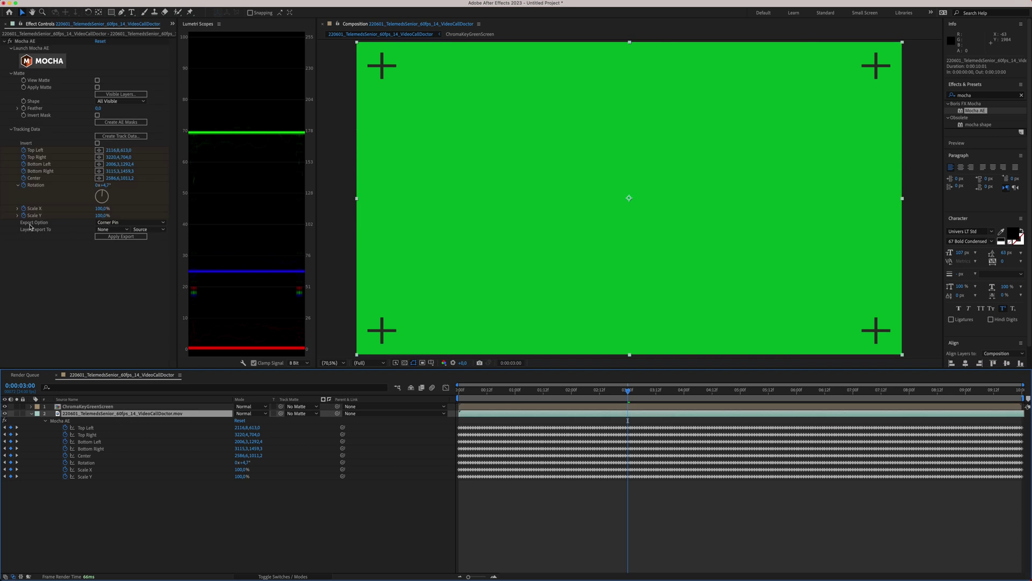
click(124, 222)
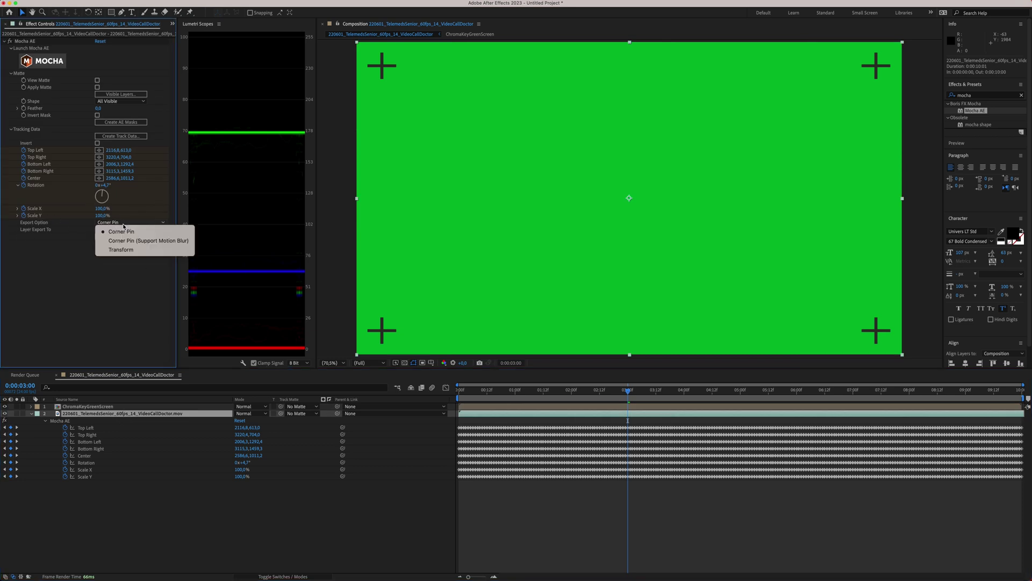
click(158, 251)
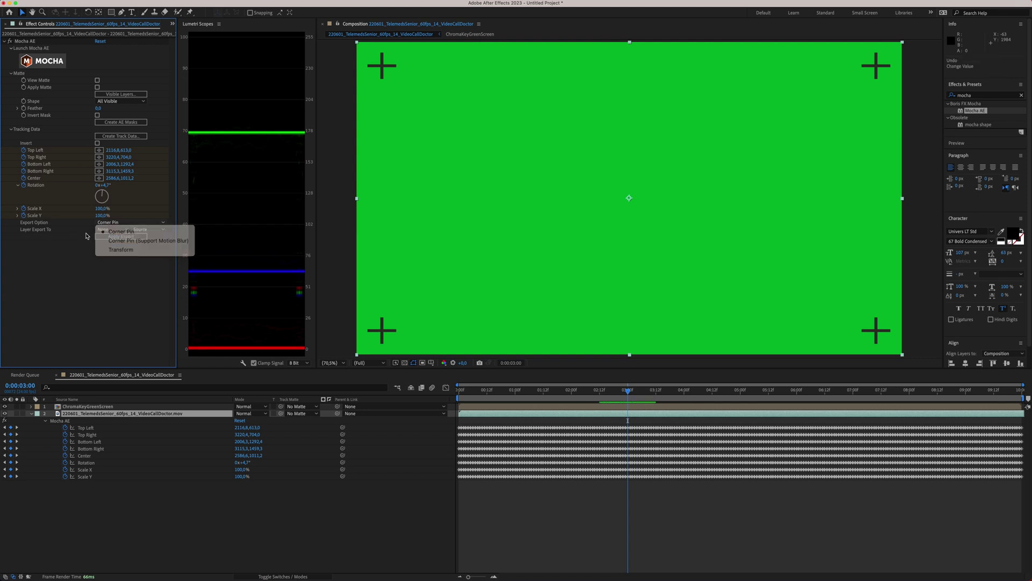
click(151, 223)
click(152, 242)
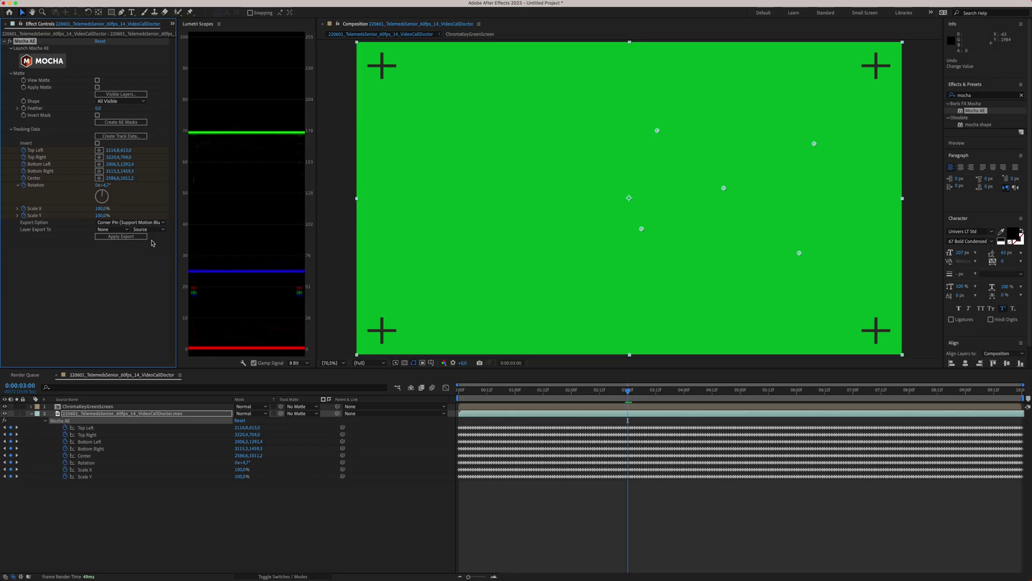
Apply the corner-pin export to the ChromaKeyGreenScreen layer.
click(114, 230)
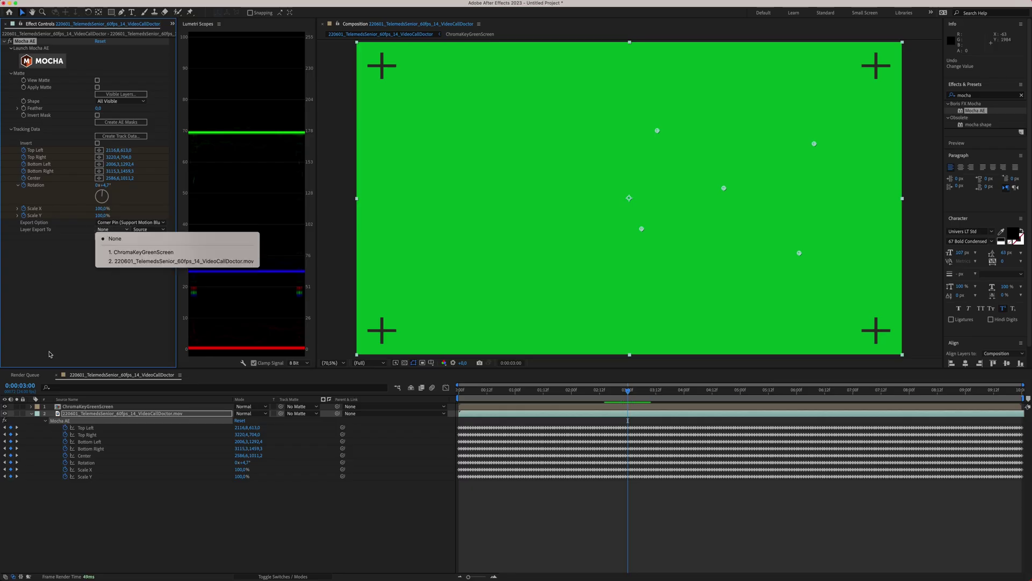
click(133, 257)
click(120, 238)
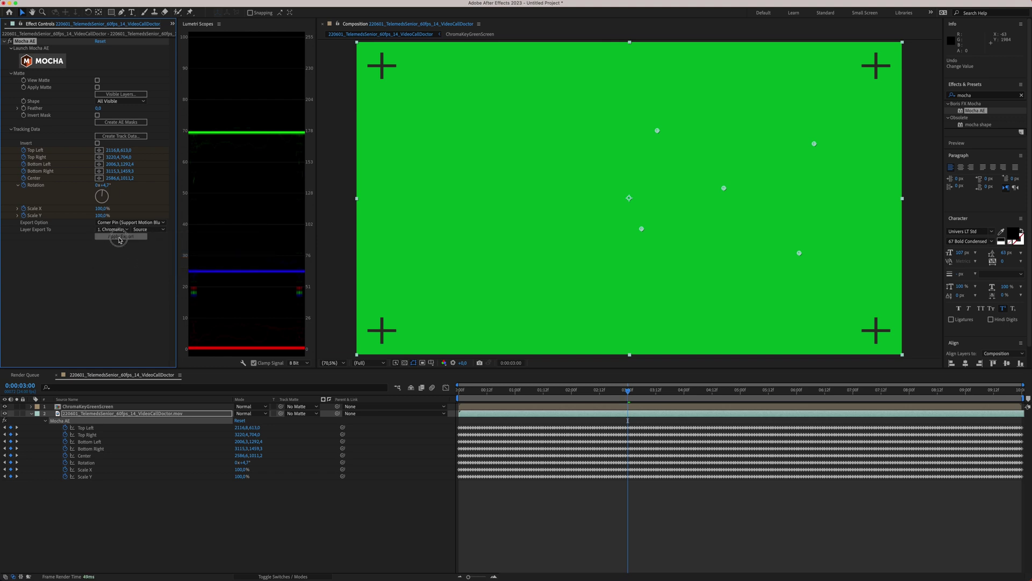
click(777, 521)
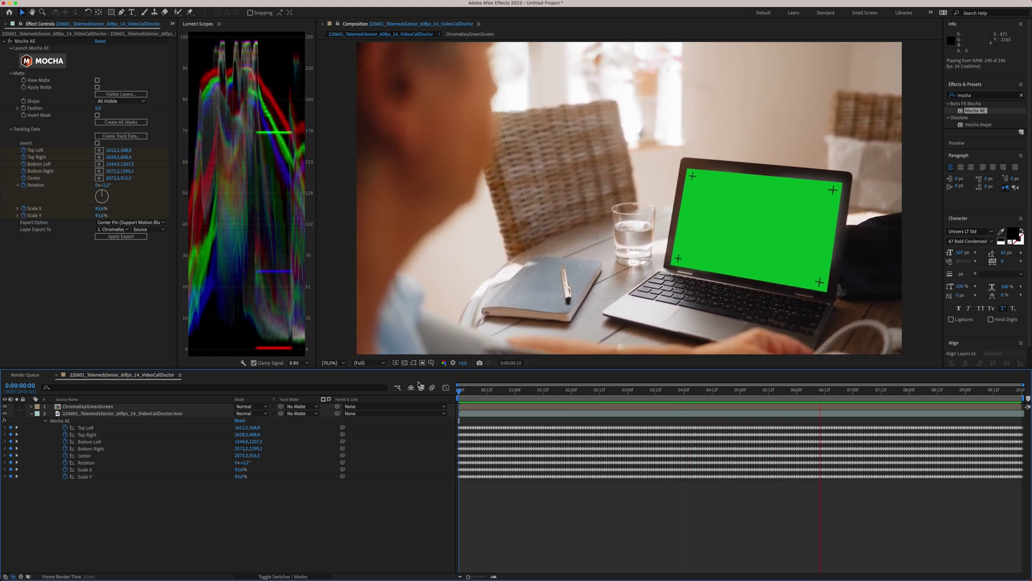
Show the timeline's layer switches and select the VideoCallDoctor footage in the Project panel.
click(266, 577)
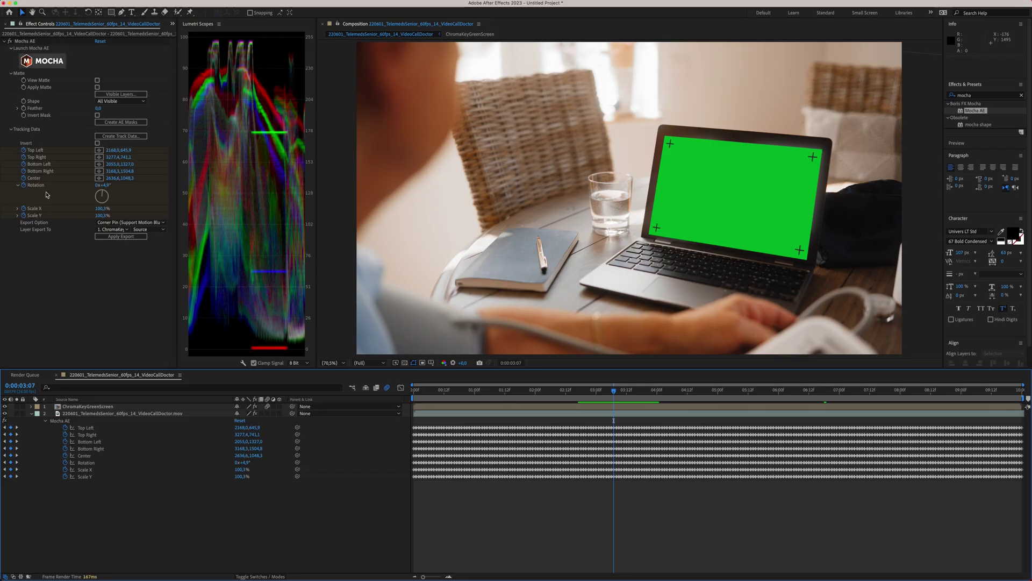
key(super+0)
click(86, 107)
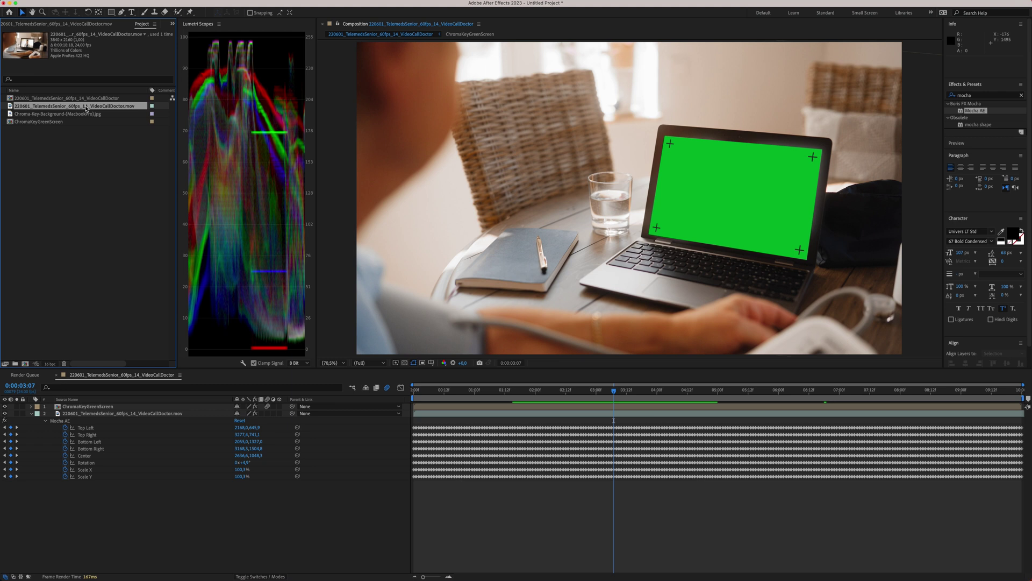
Add the VideoCallDoctor clip as the top layer and show the tracked layer's Mocha AE settings.
drag(130, 407, 133, 408)
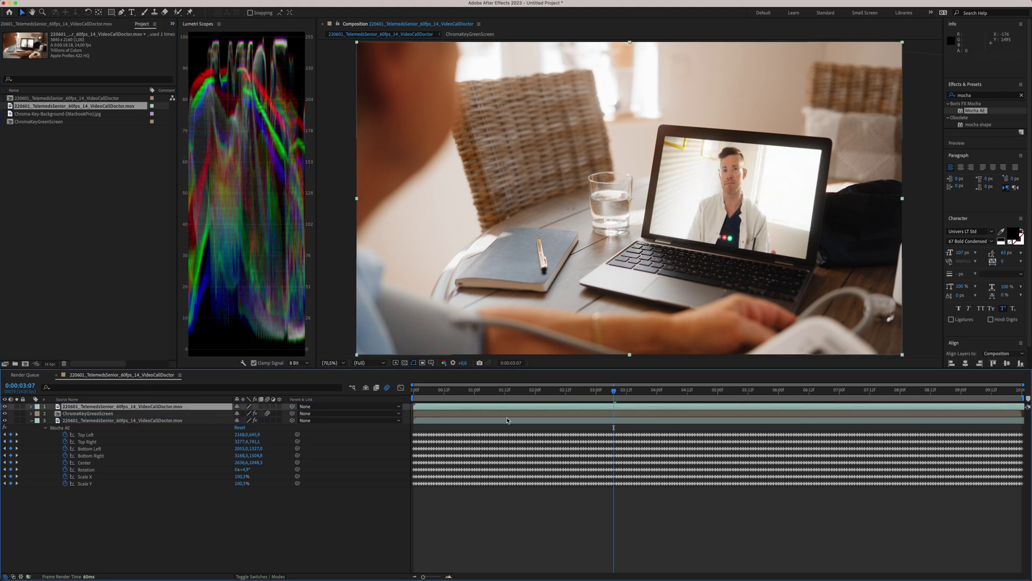
click(160, 421)
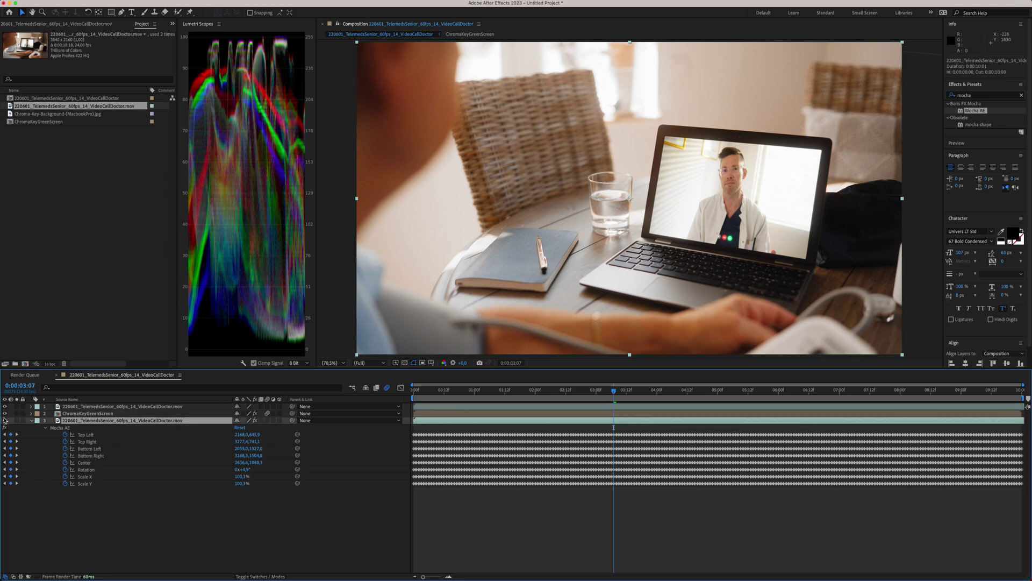
click(92, 25)
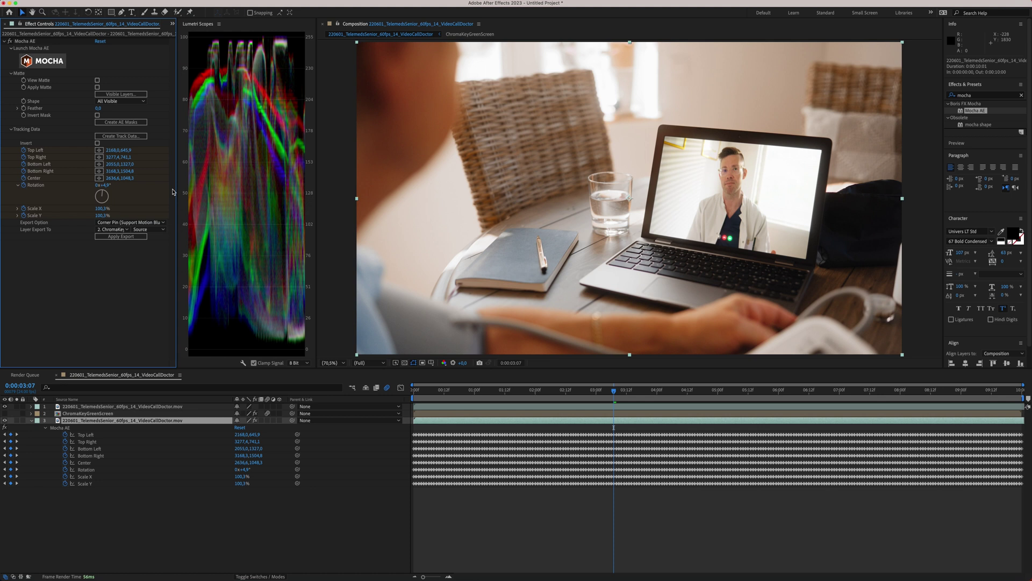
Export the corner-pin track to layer 1 and preview the playback.
click(108, 233)
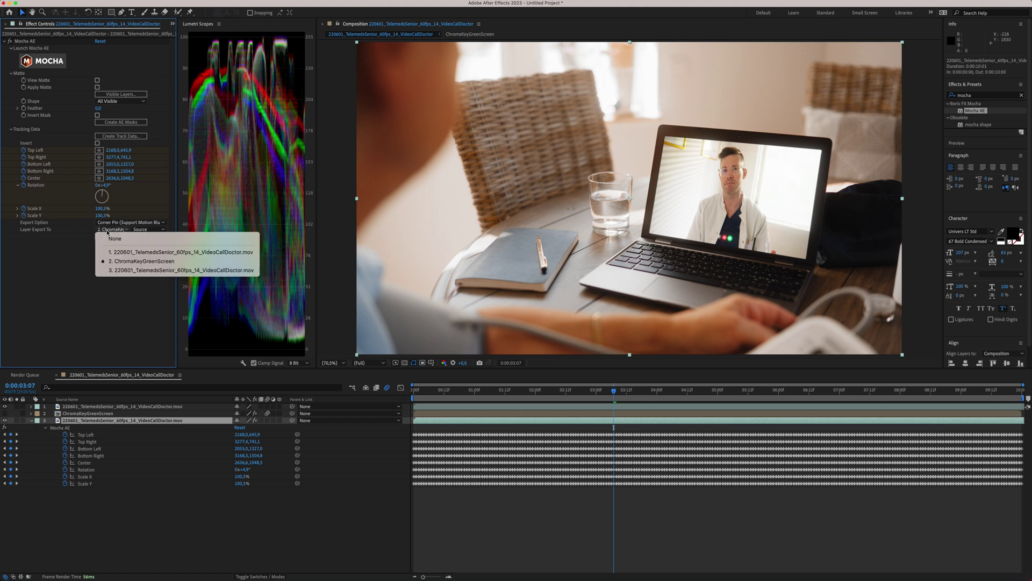
click(159, 252)
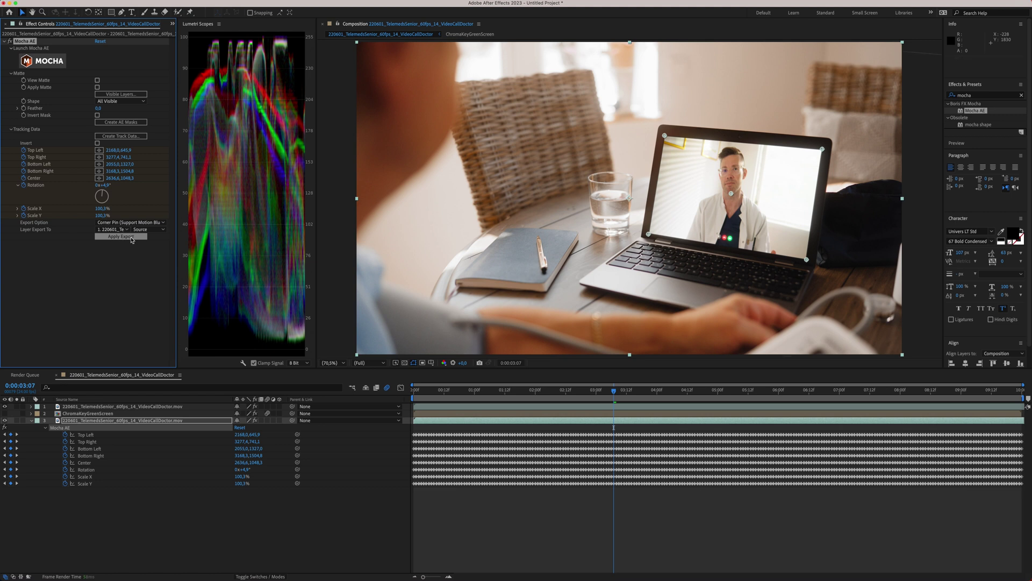
click(131, 238)
click(500, 517)
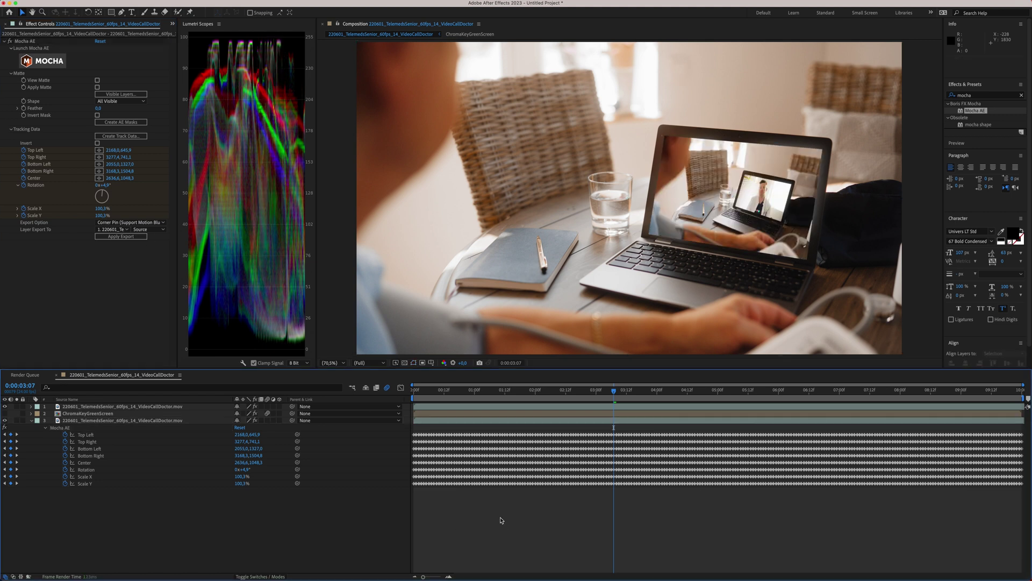
key(space)
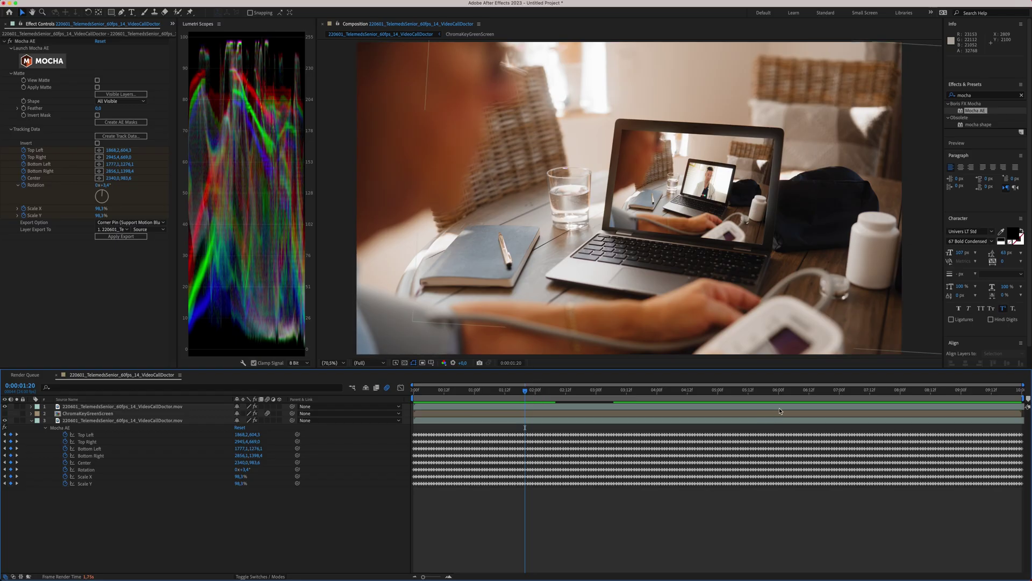
Add an adjustment layer, generate the Screen mask with Create AE Masks, and cut it from the footage.
click(782, 408)
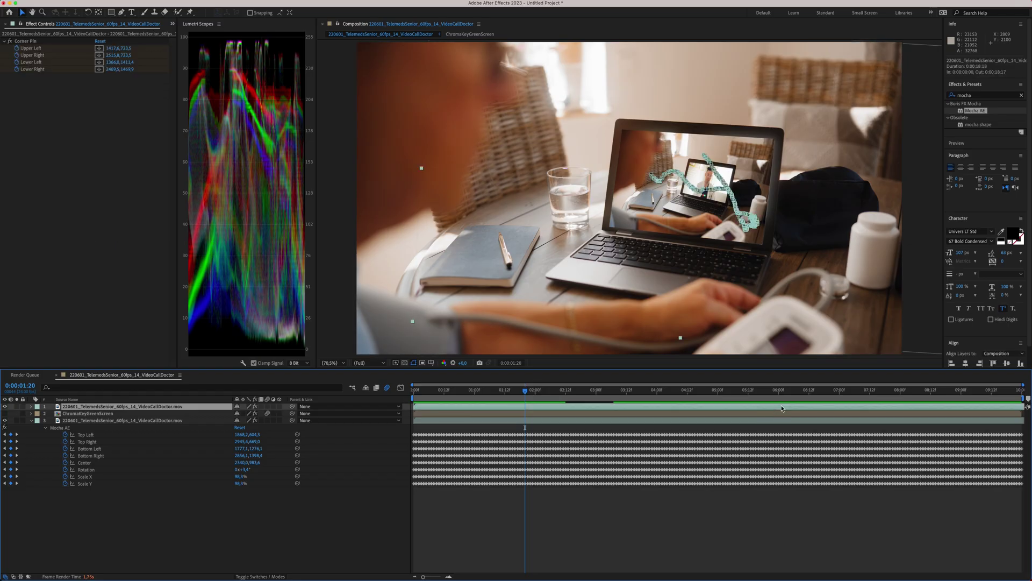
key(super+alt+y)
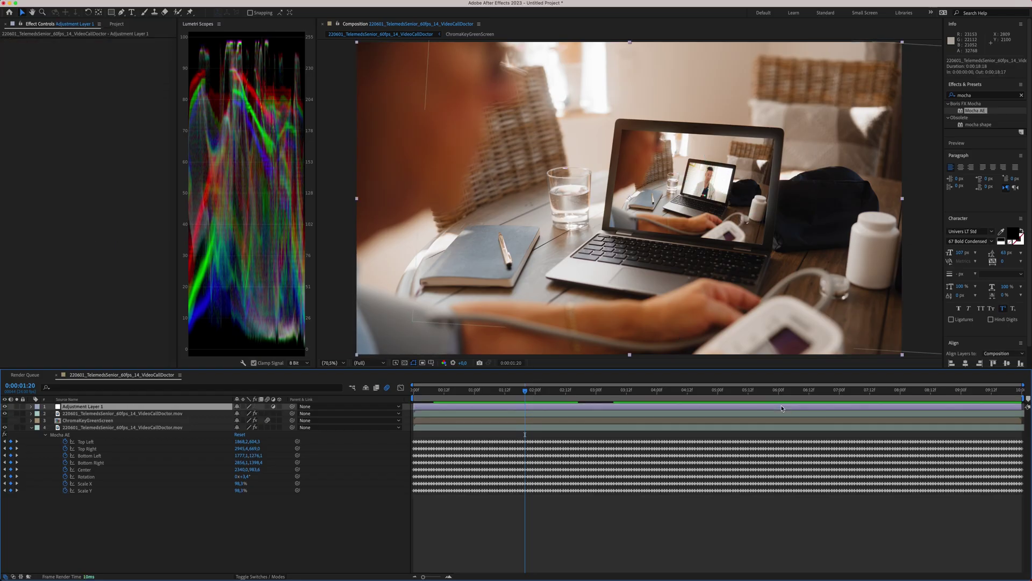
click(855, 429)
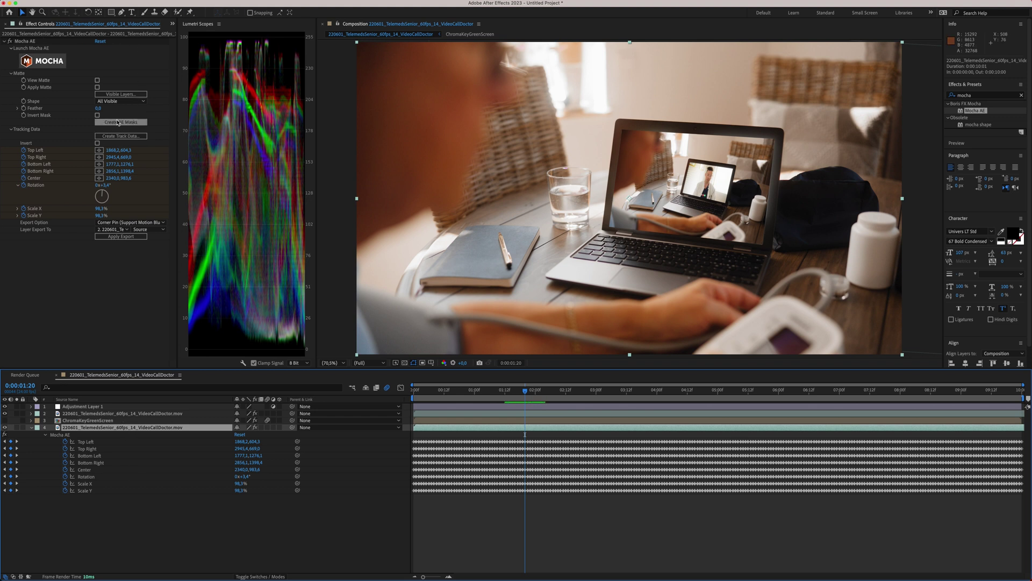
click(138, 123)
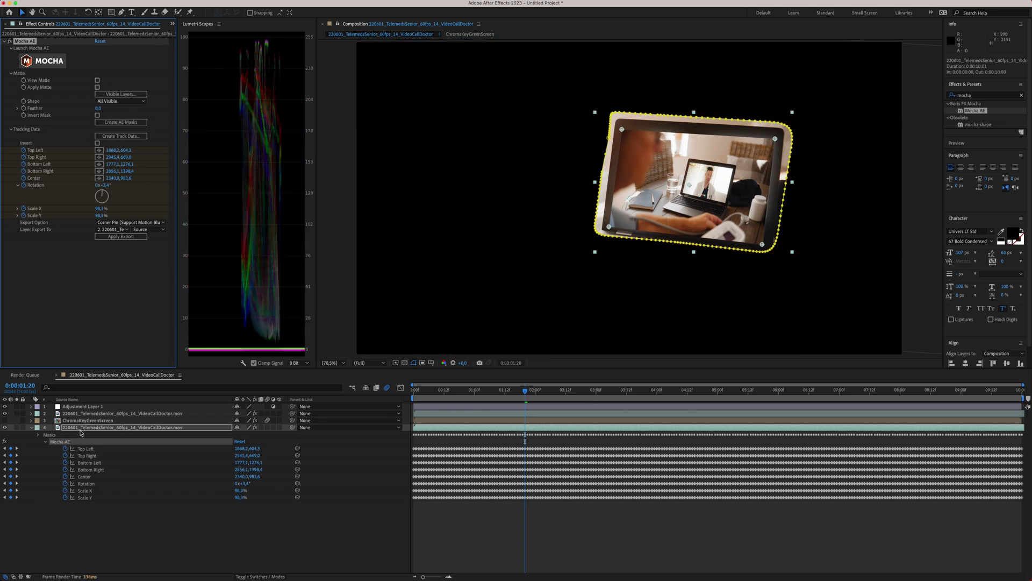
key(m)
key(m)
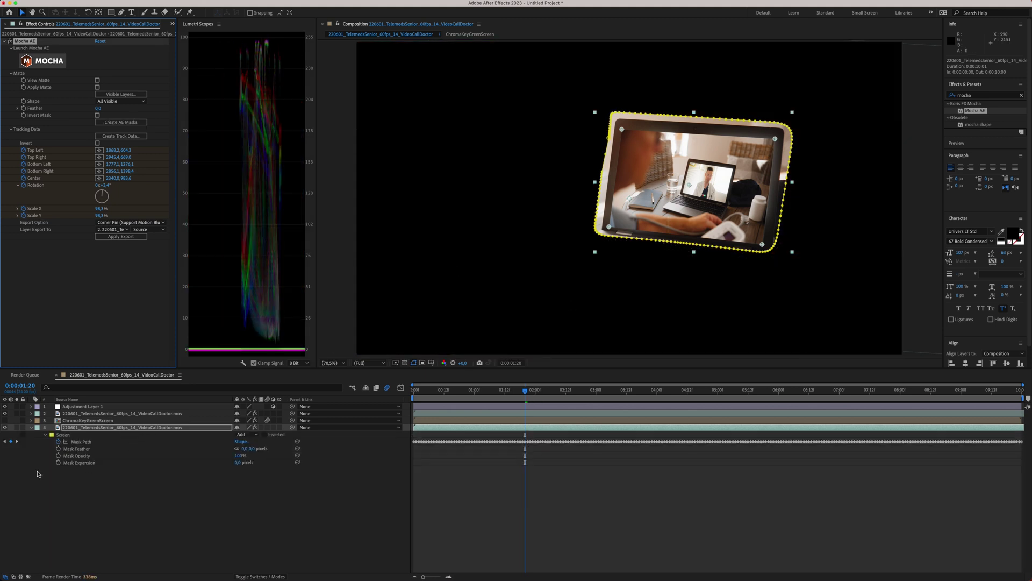
click(65, 435)
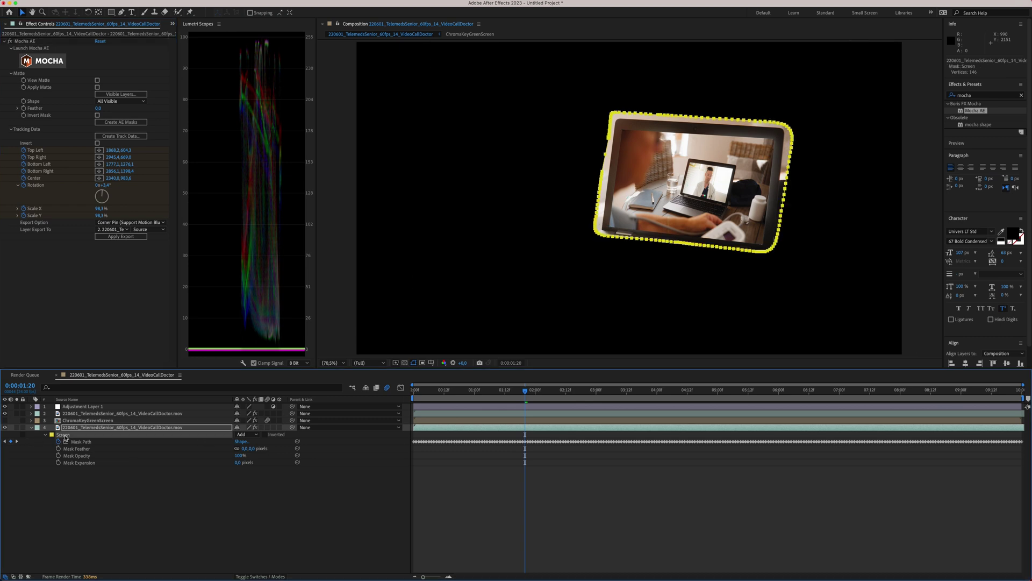
key(Delete)
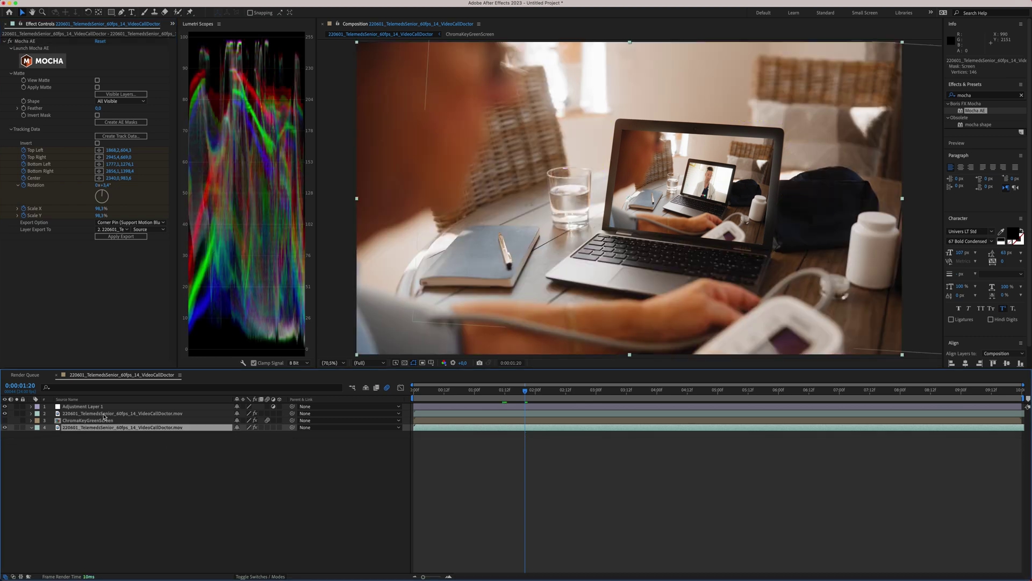
Paste the Screen mask onto Adjustment Layer 1 and return to the clip's first frame.
click(108, 407)
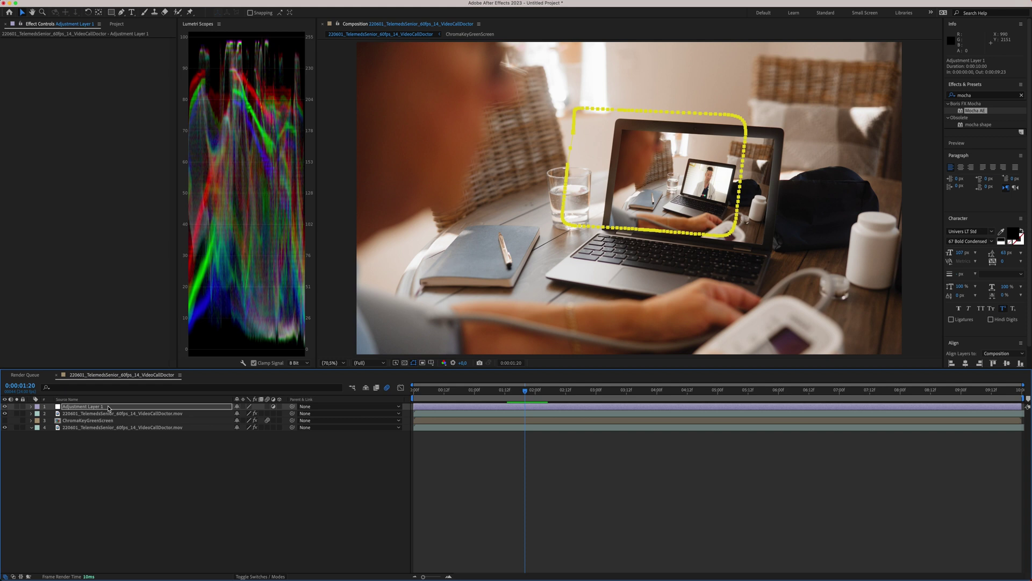
key(super+z)
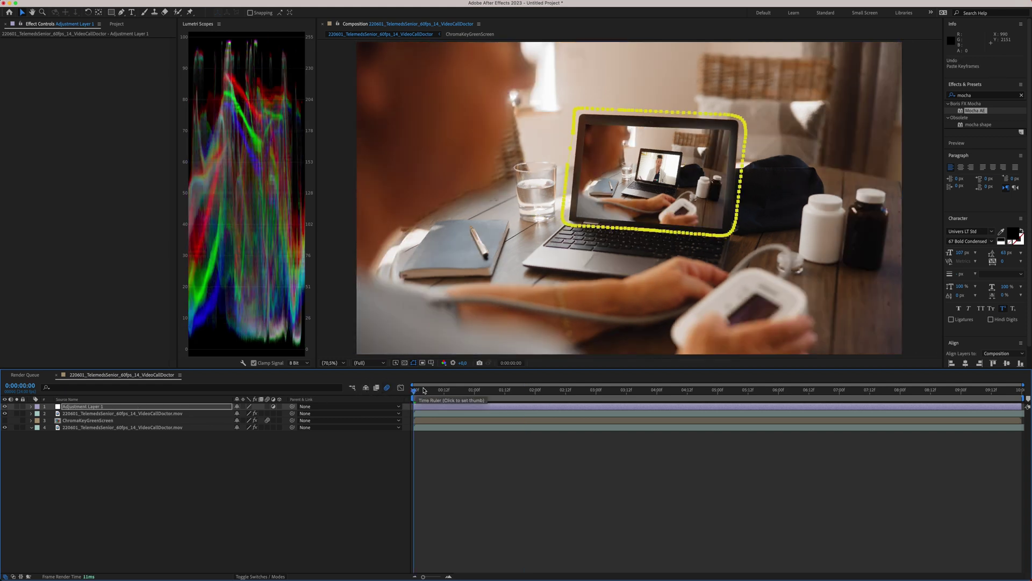
click(426, 397)
drag(425, 398, 409, 397)
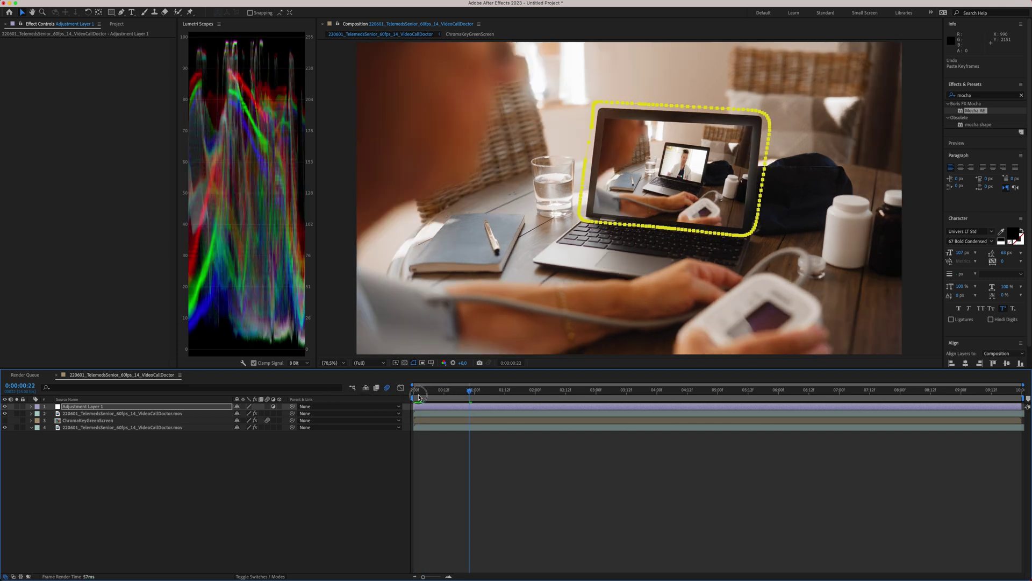
click(410, 397)
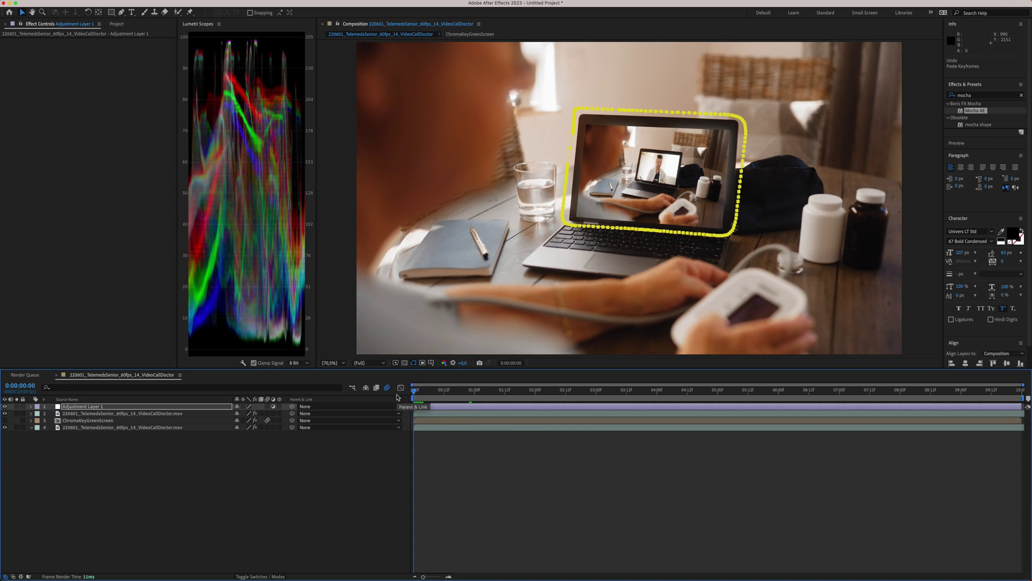
Apply uni.Glow to Adjustment Layer 1 and feather its Screen mask to 577 pixels.
click(992, 96)
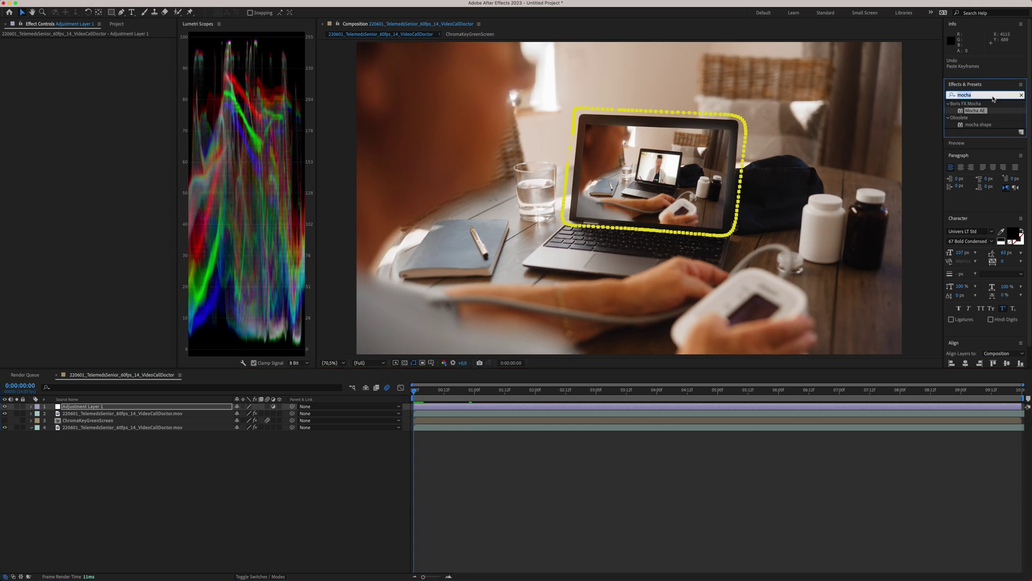
text(glow)
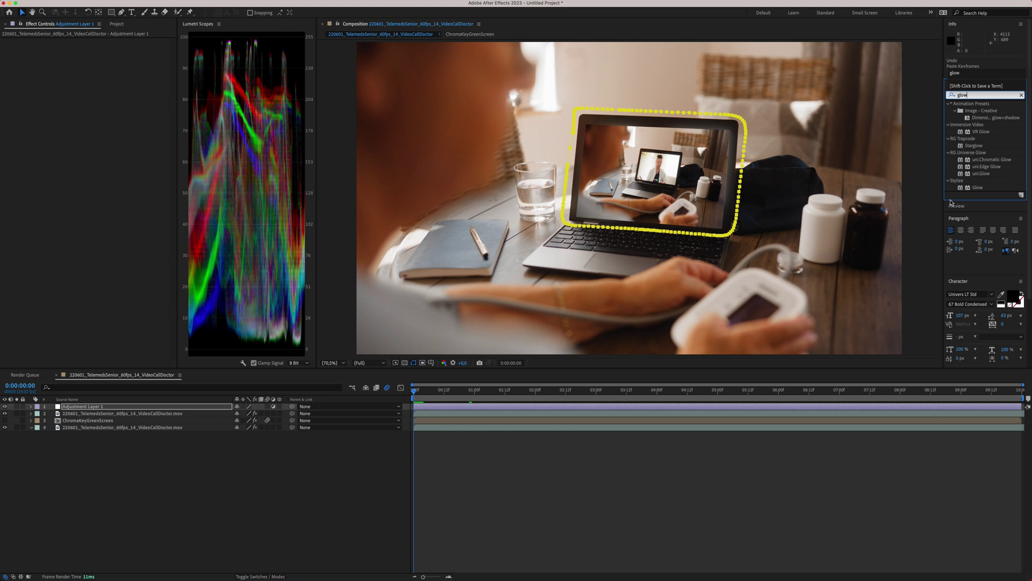
drag(981, 178, 601, 410)
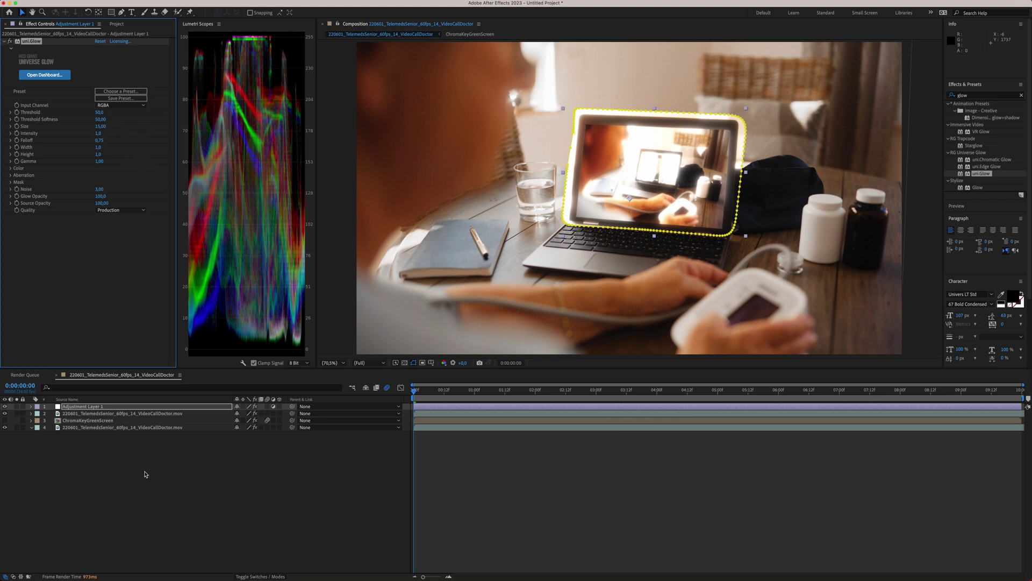
key(m)
key(m)
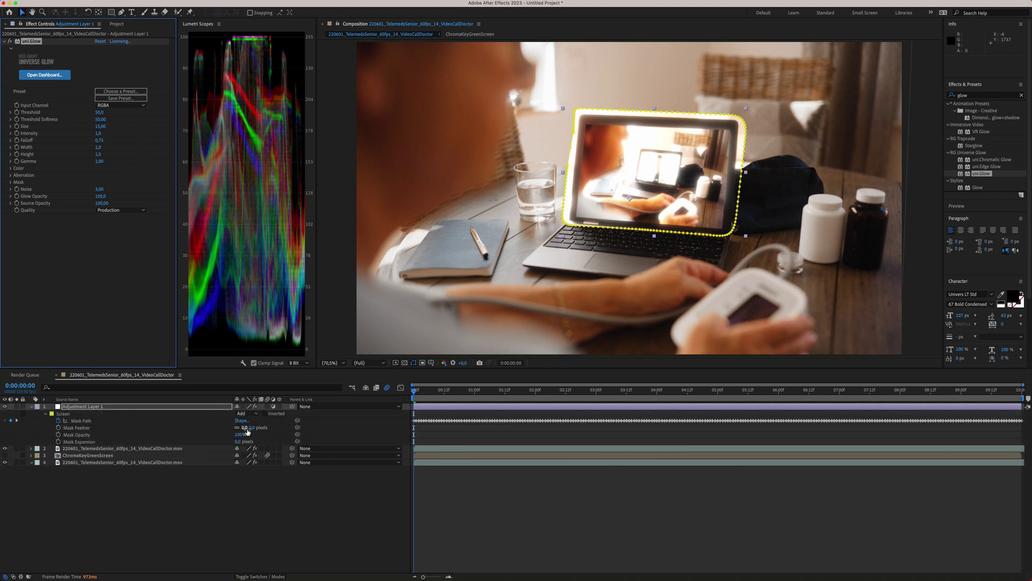
mouse_move(247, 431)
mouse_down()
mouse_move(254, 421)
mouse_move(263, 429)
mouse_up()
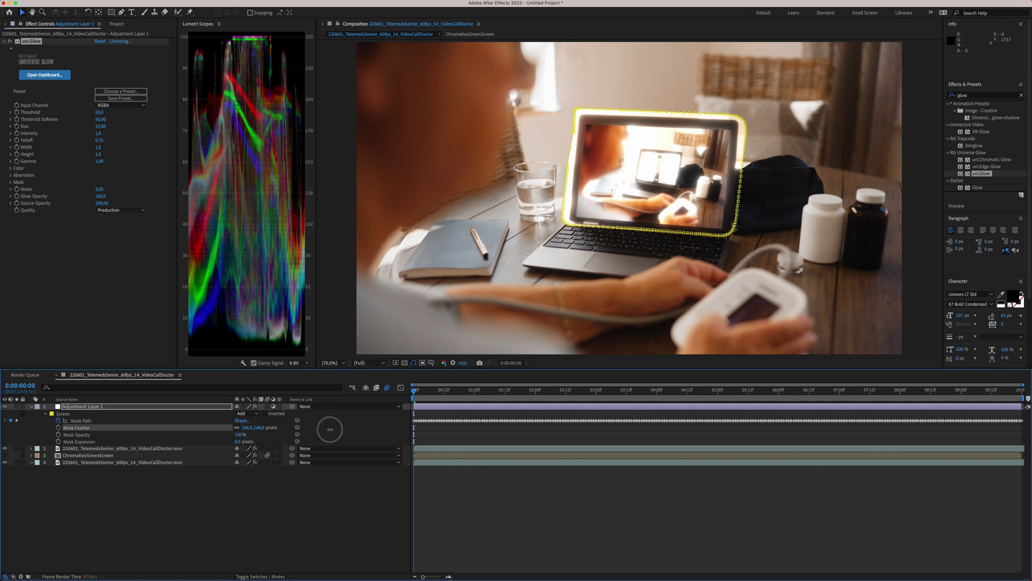
drag(382, 430, 606, 502)
click(606, 502)
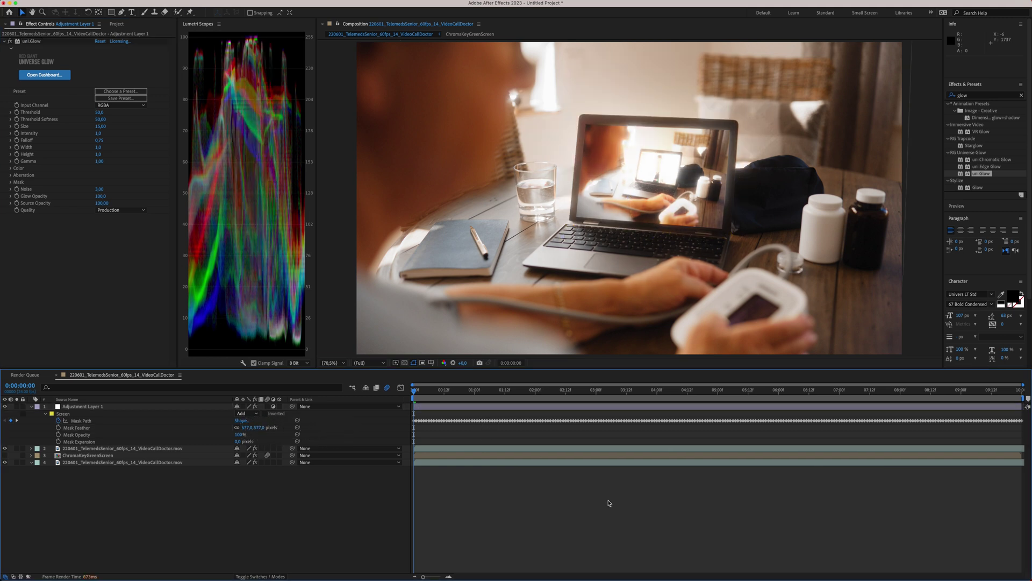
Set the glow Intensity to 0,5 and Threshold to 75,0.
click(98, 134)
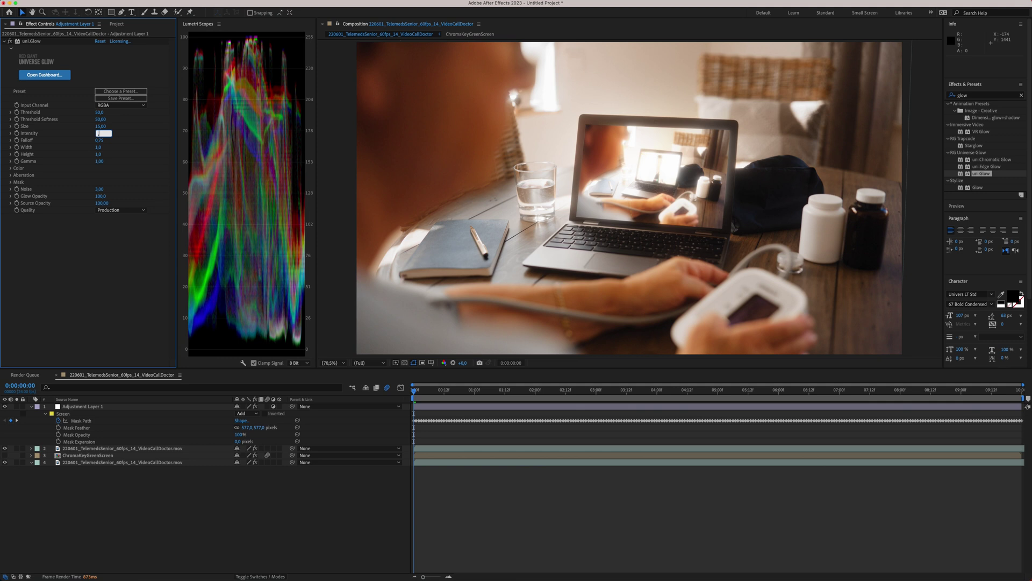
text(,5)
key(Return)
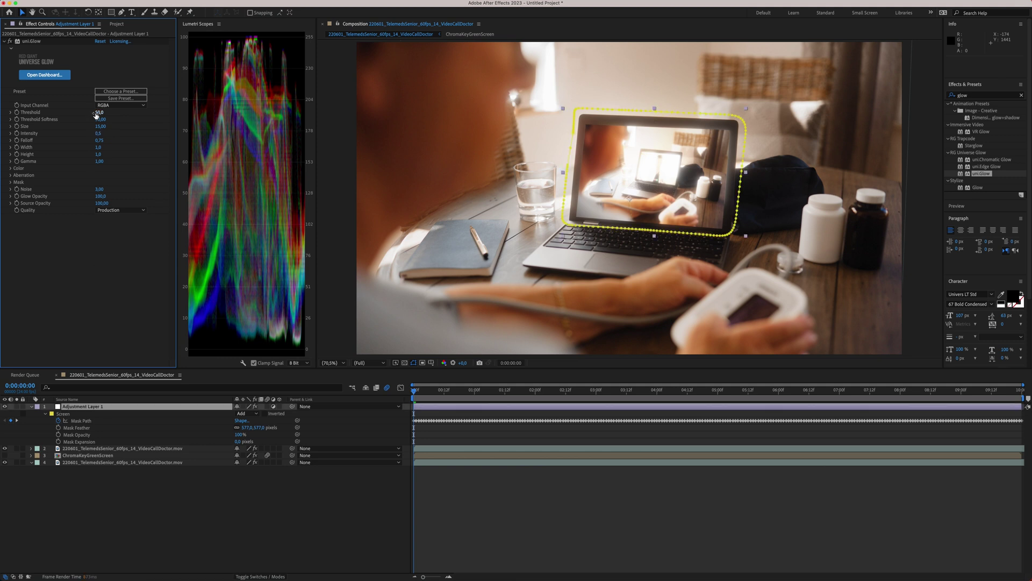
drag(97, 114, 97, 113)
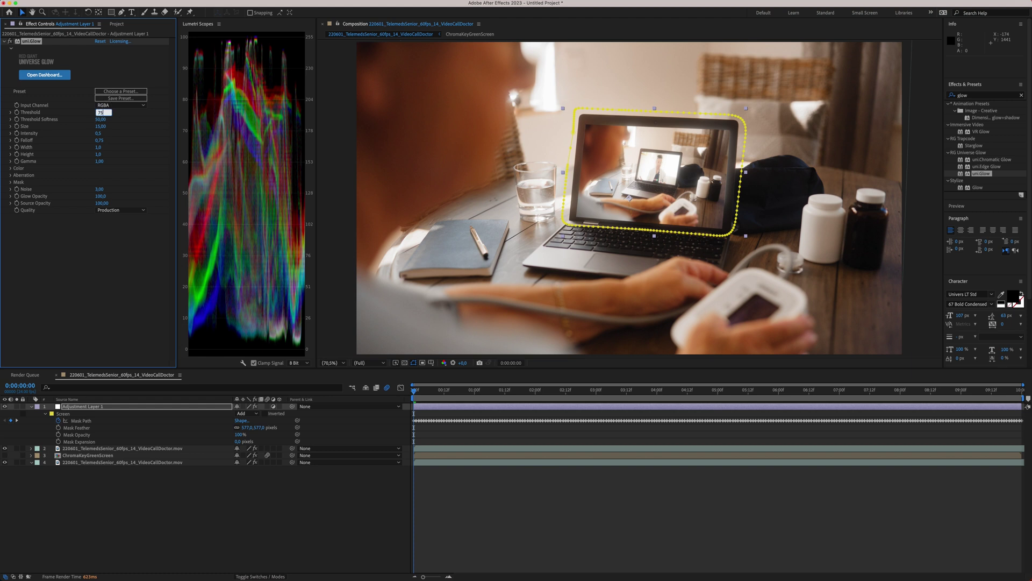
click(114, 252)
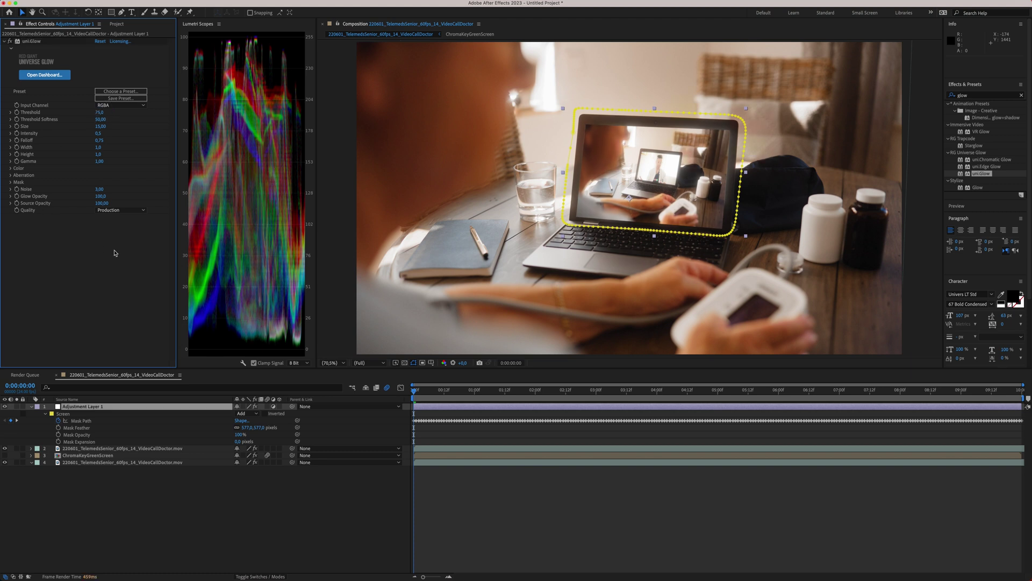
click(665, 530)
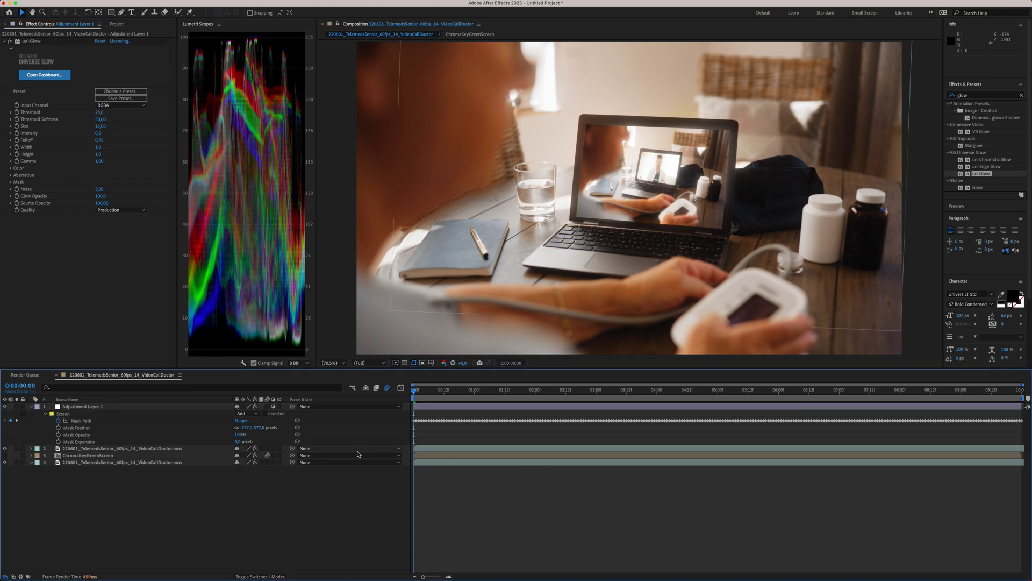